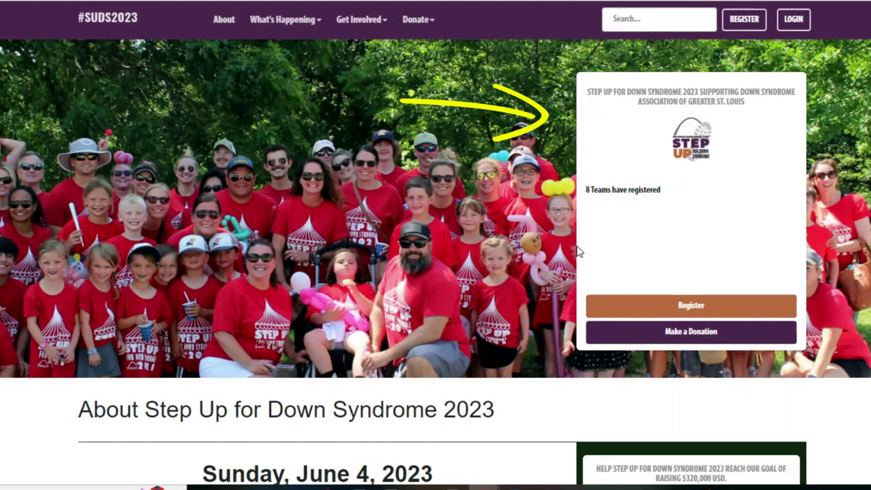
pyautogui.scroll(-5, 415, 240)
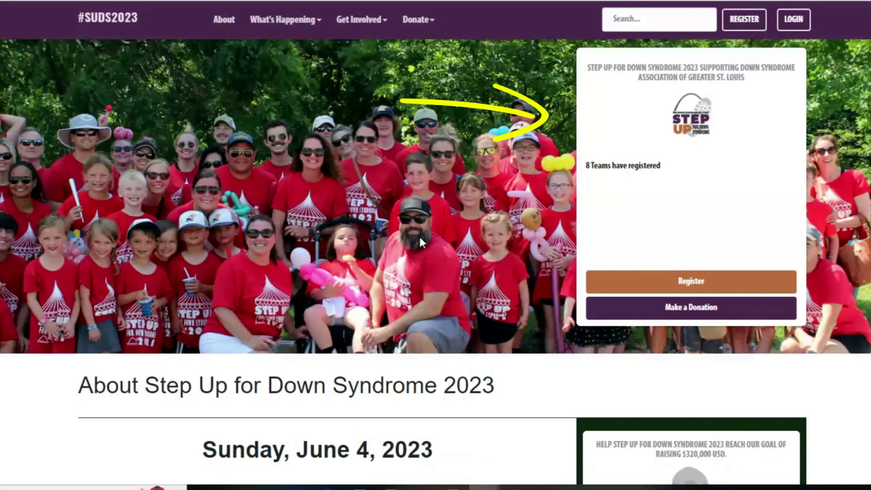
pyautogui.scroll(-3, 421, 241)
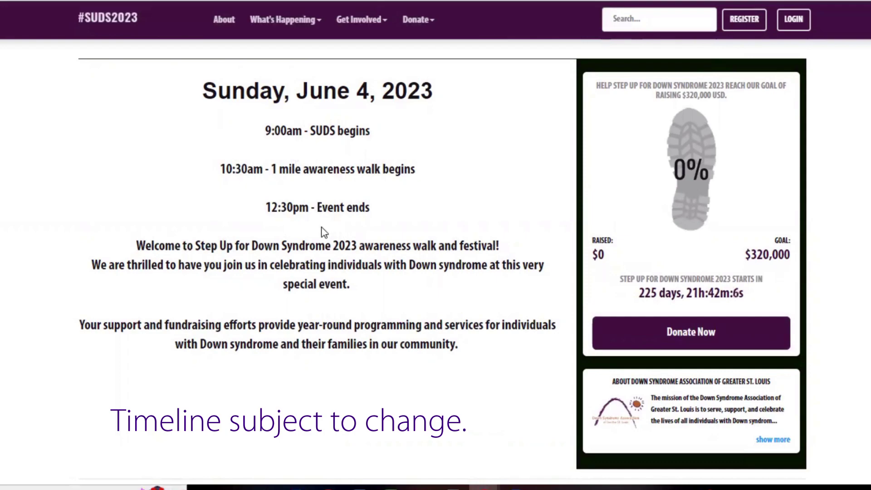
pyautogui.scroll(-7, 329, 222)
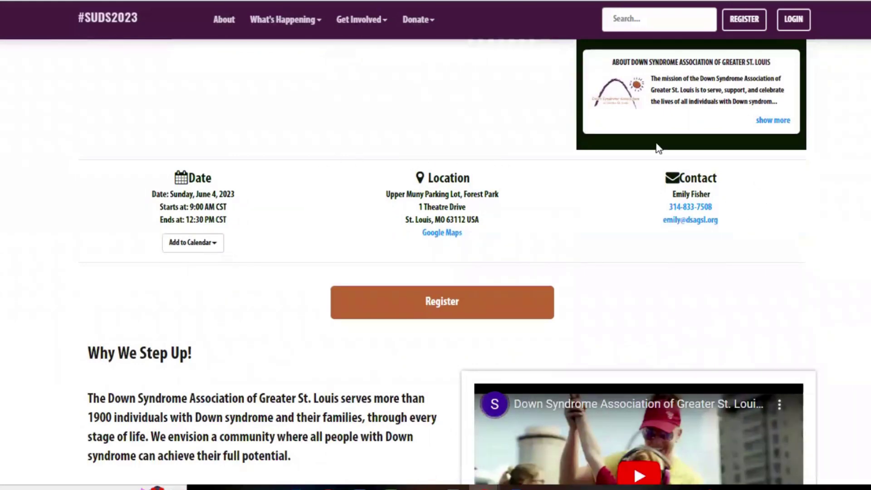
pyautogui.scroll(-4, 515, 268)
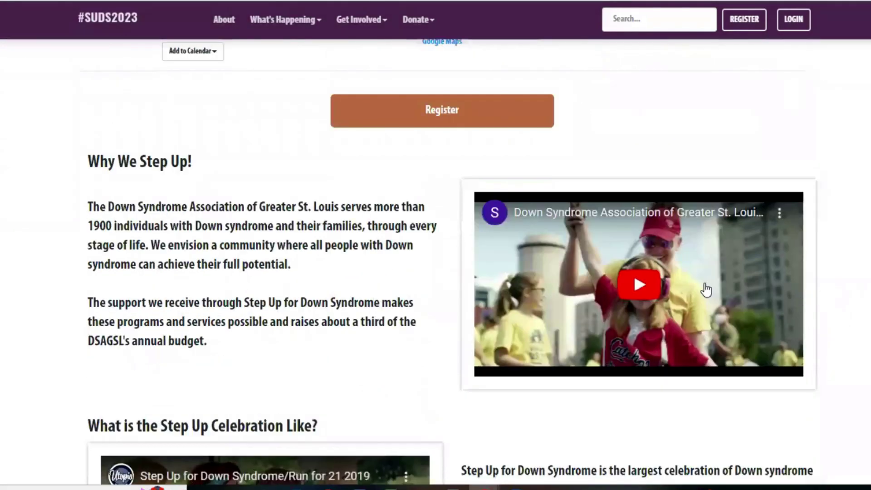
pyautogui.scroll(-1, 844, 280)
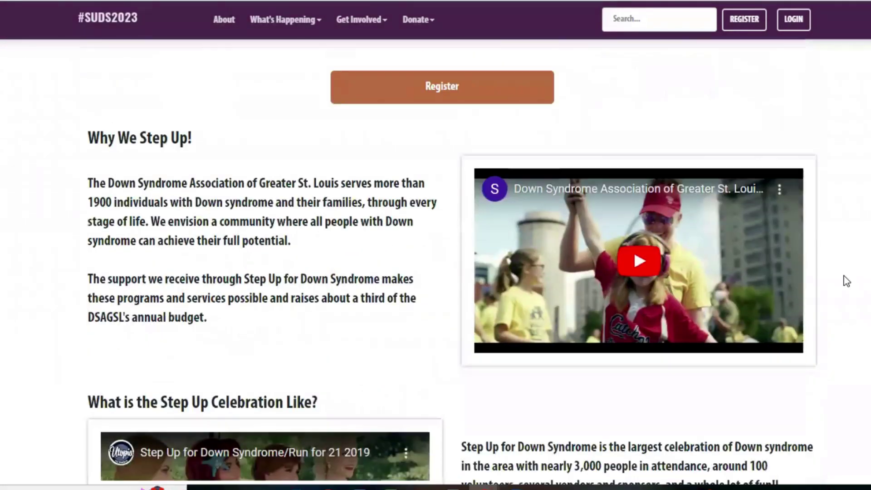
pyautogui.scroll(-4, 763, 268)
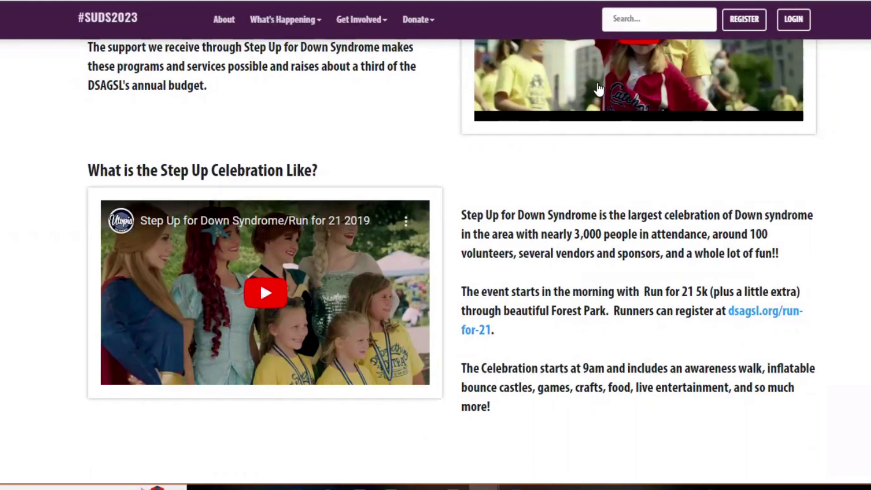
pyautogui.scroll(3, 698, 155)
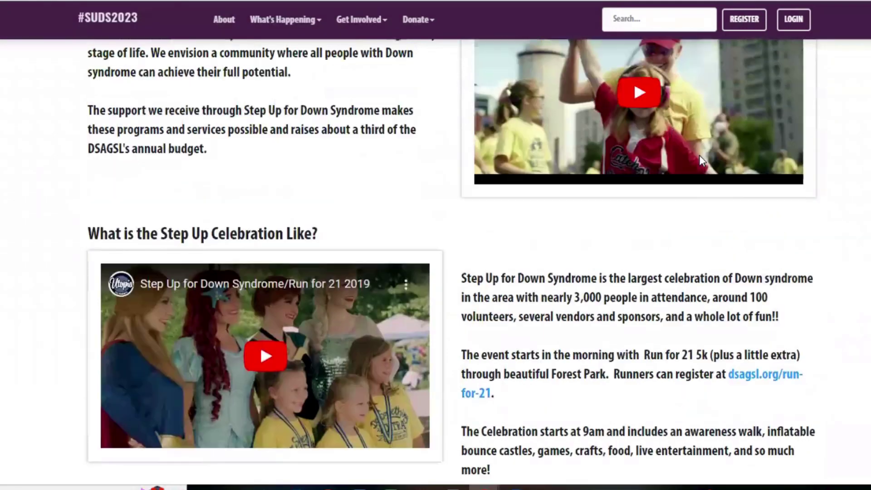
pyautogui.scroll(1, 702, 160)
pyautogui.scroll(-4, 698, 160)
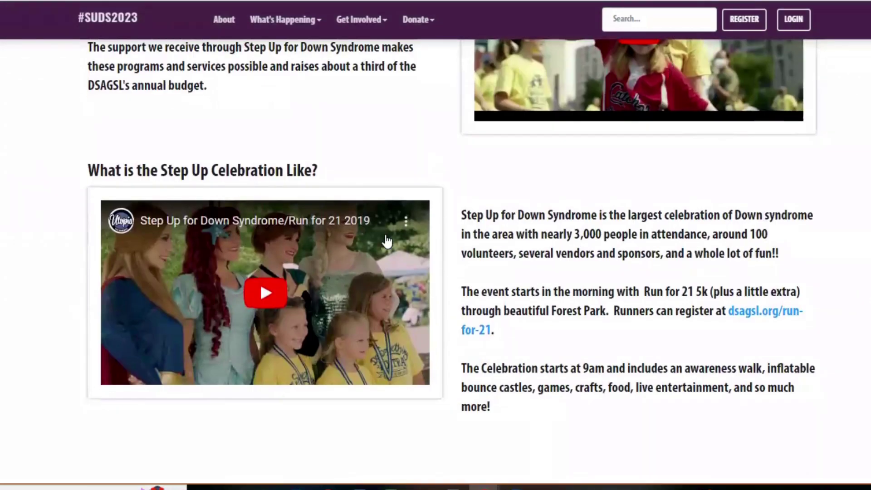
pyautogui.scroll(-1, 333, 288)
pyautogui.scroll(-10, 333, 288)
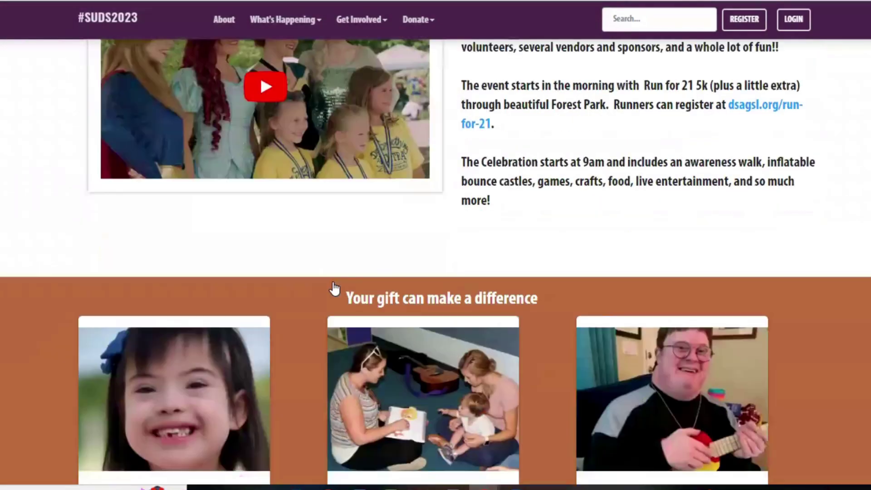
pyautogui.scroll(-3, 294, 293)
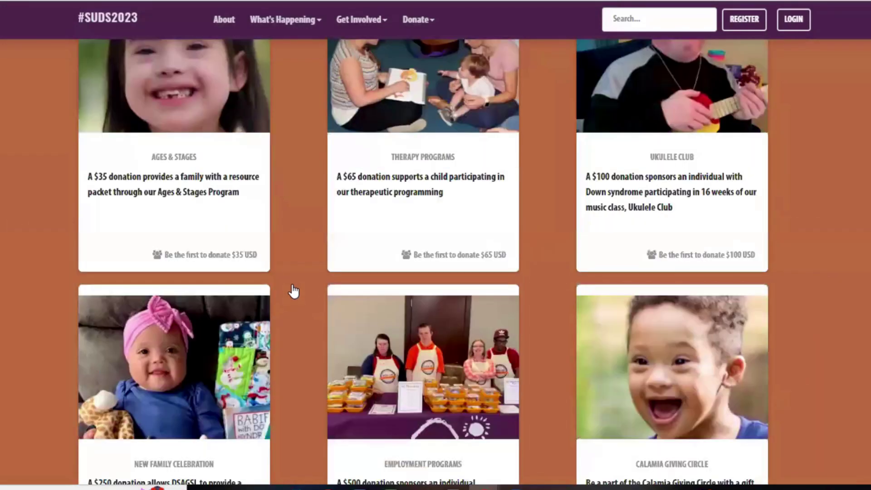
pyautogui.scroll(-3, 293, 297)
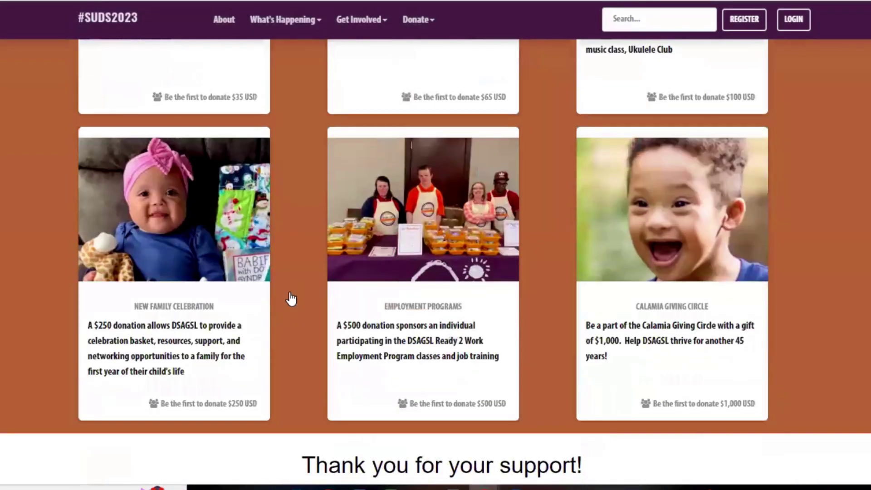
pyautogui.scroll(2, 291, 300)
pyautogui.scroll(4, 291, 301)
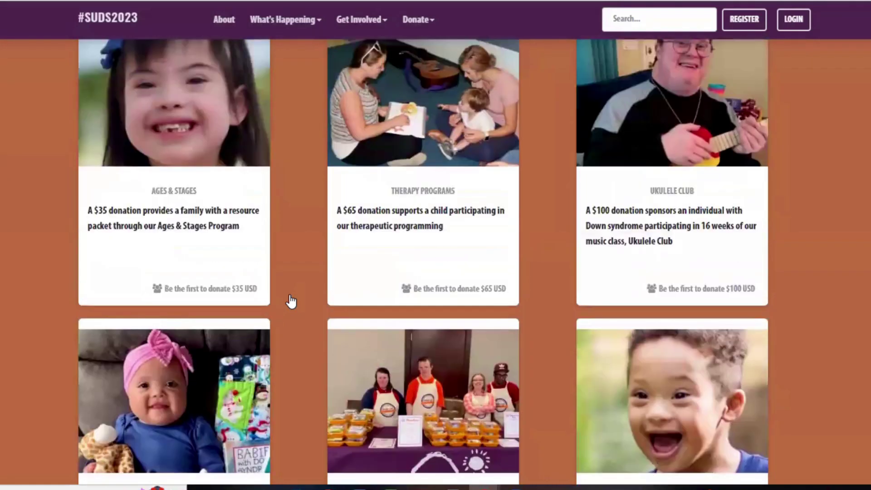
pyautogui.scroll(-6, 291, 301)
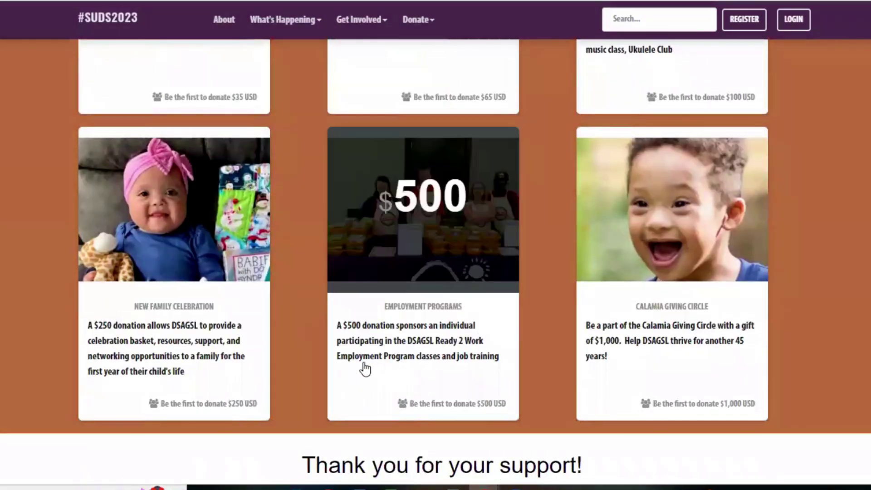
pyautogui.scroll(-3, 254, 329)
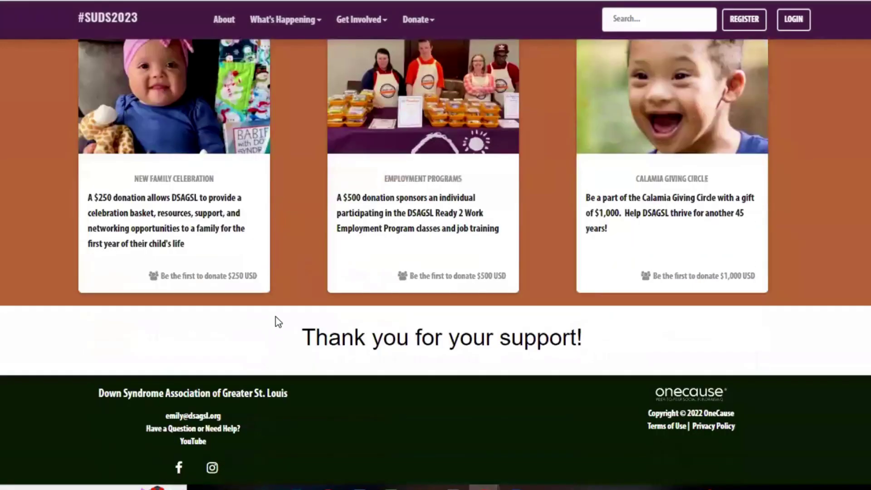
pyautogui.scroll(-1, 288, 314)
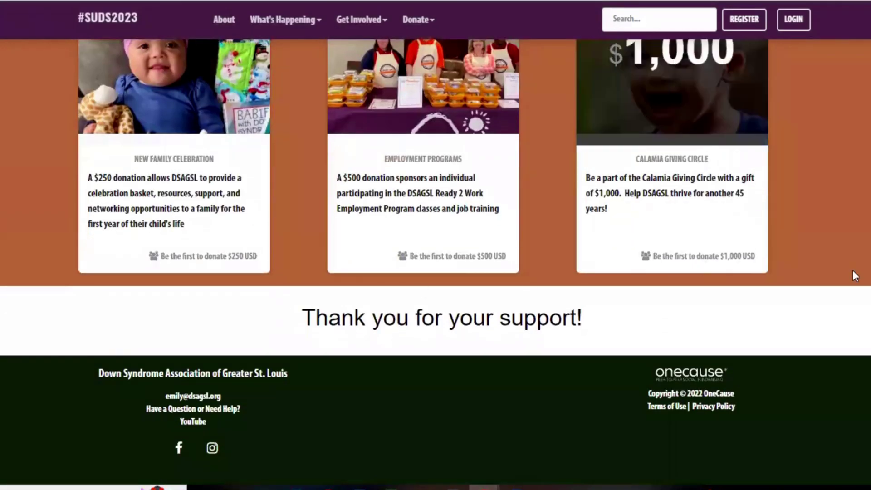
pyautogui.scroll(10, 865, 233)
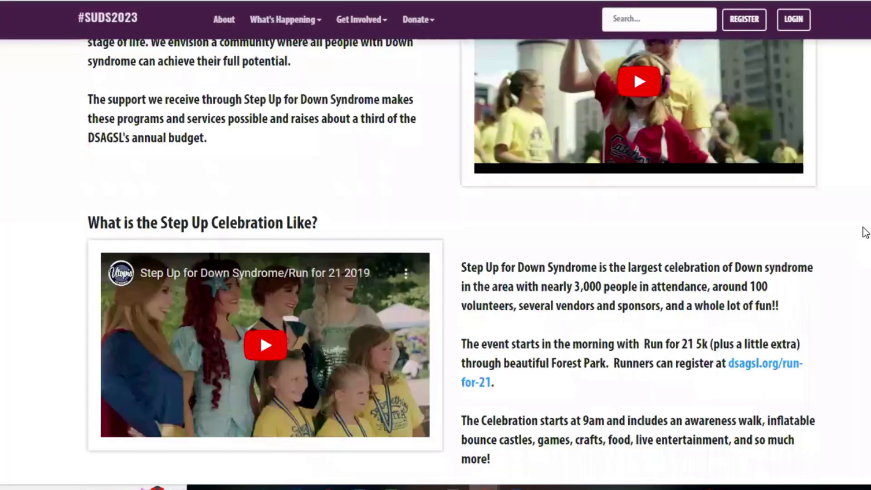
pyautogui.scroll(10, 865, 233)
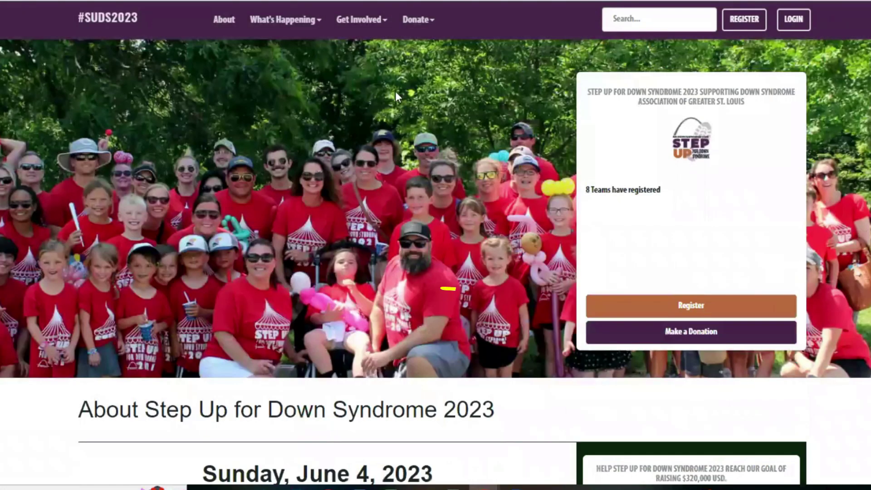
# Open the event registration and choose to sign up with an email address.
pyautogui.click(704, 306)
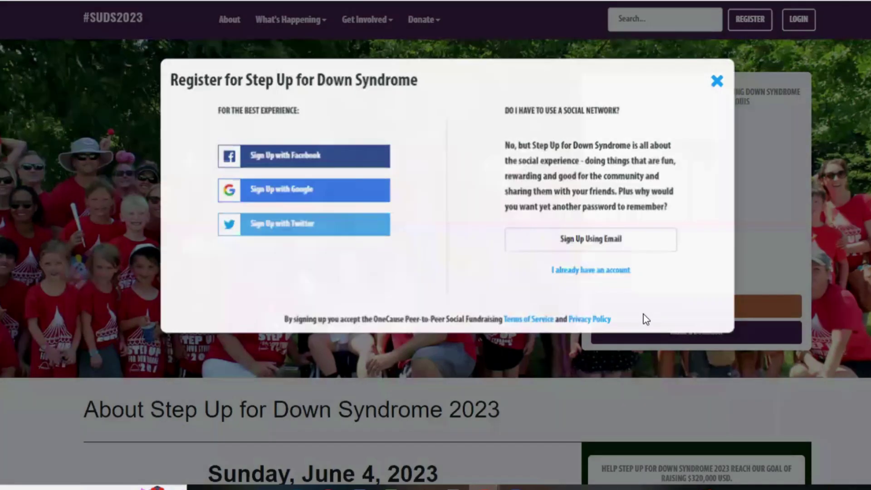
pyautogui.click(693, 341)
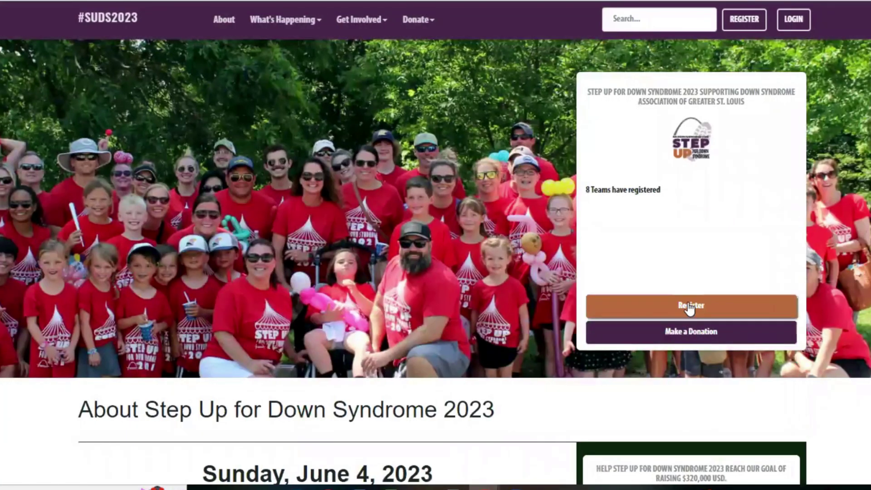
pyautogui.click(688, 306)
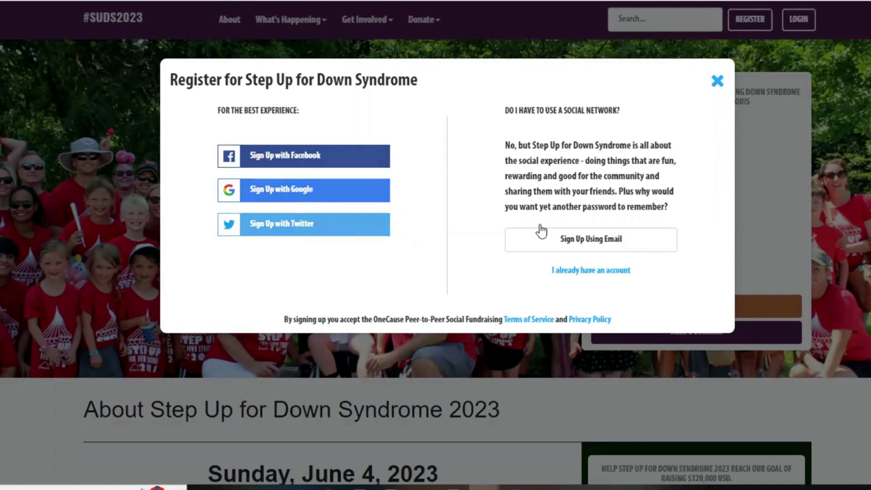
pyautogui.click(602, 245)
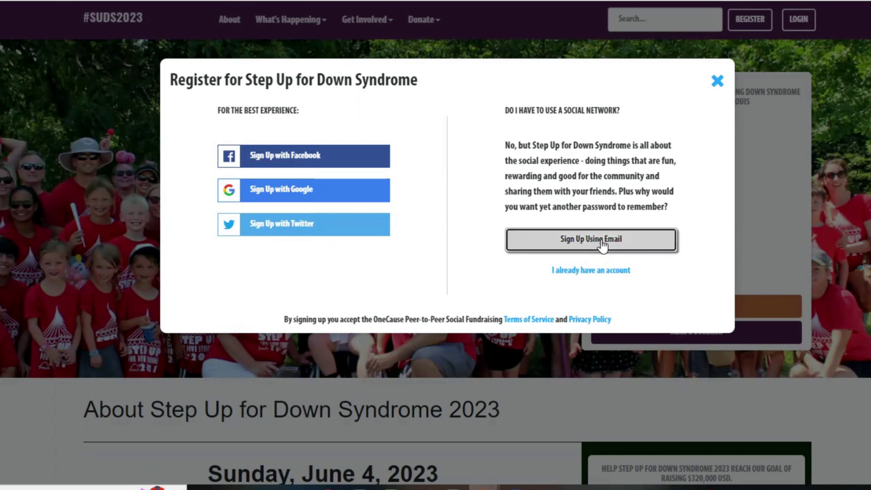
pyautogui.click(587, 152)
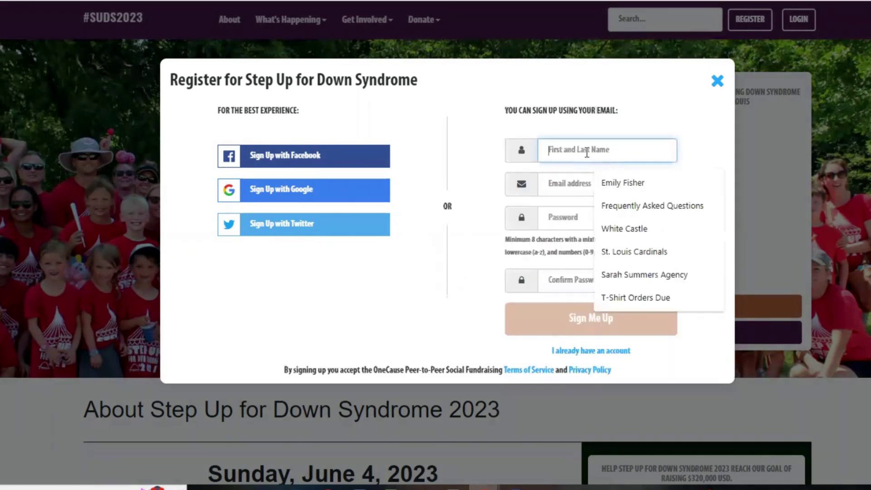
# Fill in the registrant's name, e-mail and password with confirmation, then submit the sign-up.
pyautogui.click(606, 183)
pyautogui.click(587, 185)
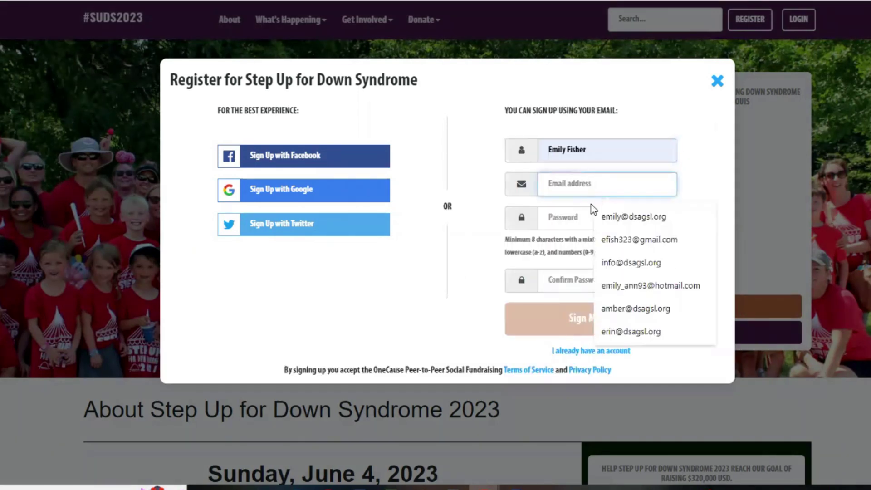
pyautogui.click(603, 216)
pyautogui.click(579, 218)
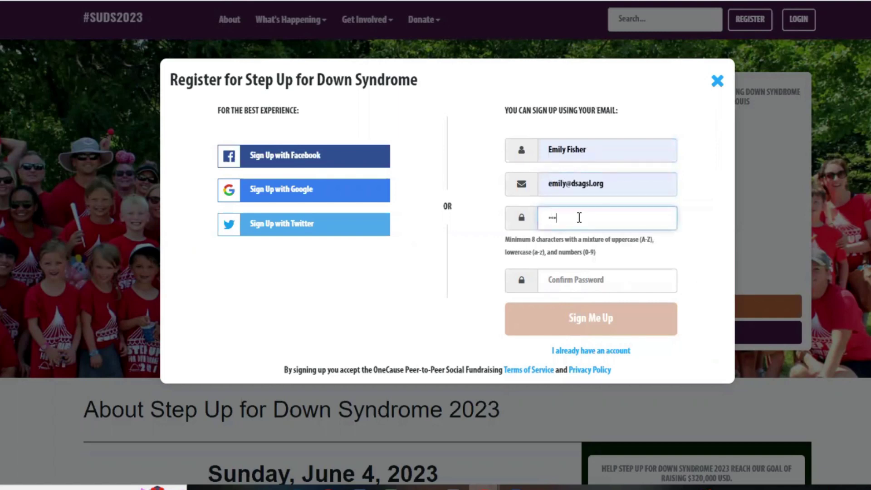
pyautogui.press('Tab')
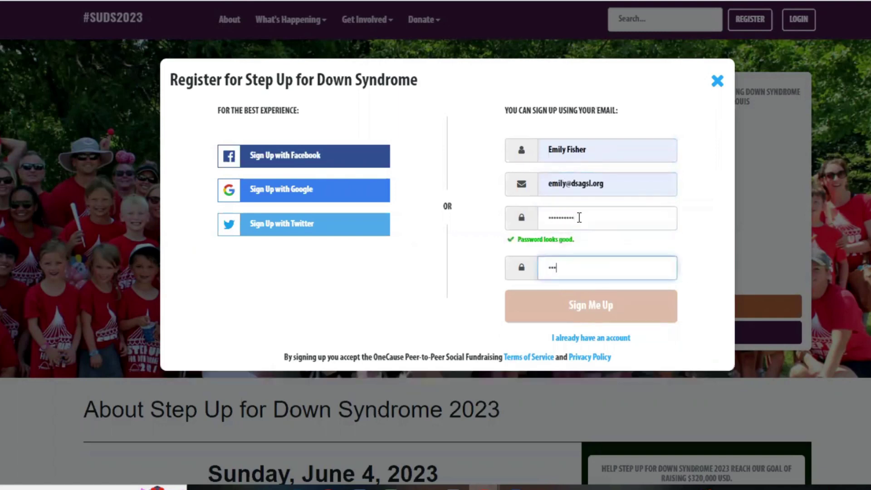
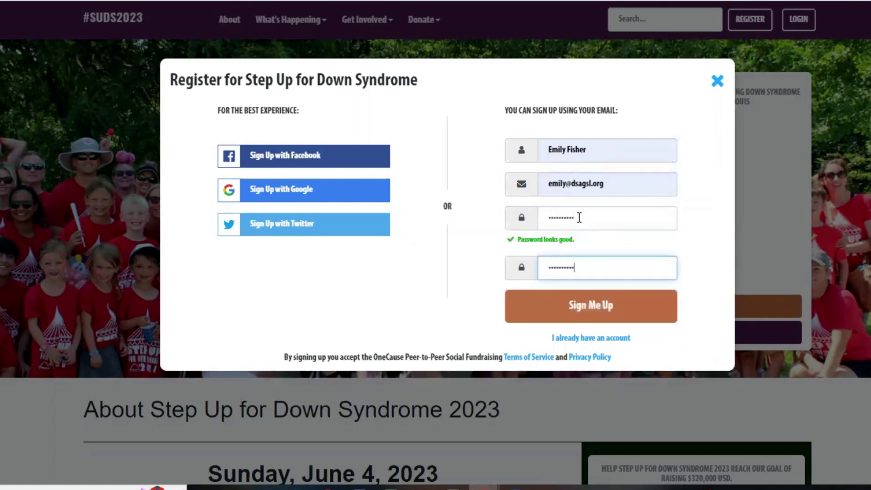
pyautogui.click(610, 308)
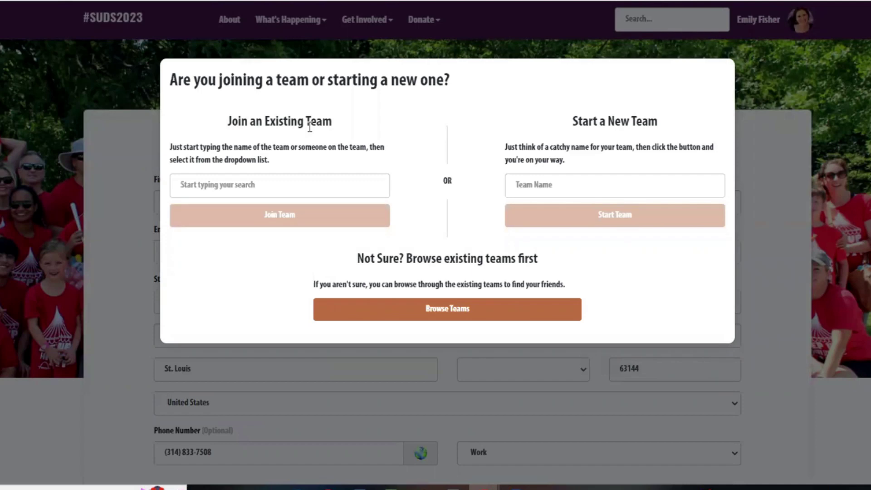
# Start a new team named 'Emily's Avengers'.
pyautogui.click(585, 187)
pyautogui.write("Emily's Avengers")
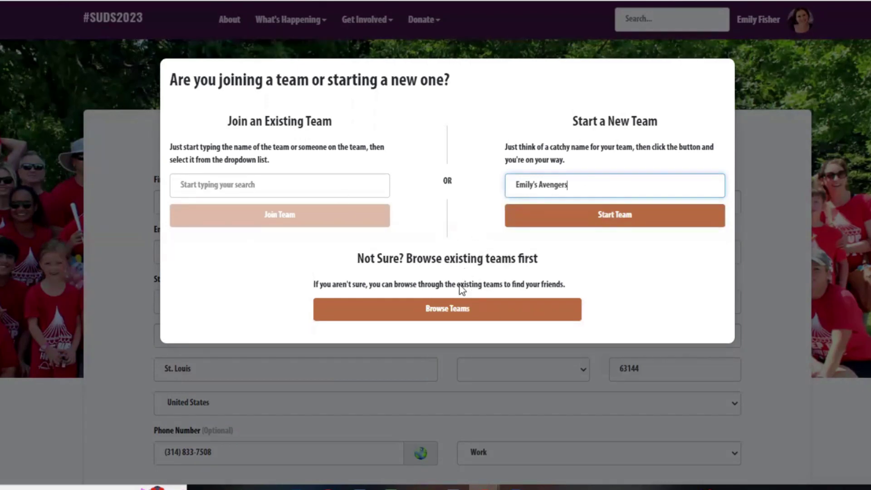
pyautogui.click(587, 225)
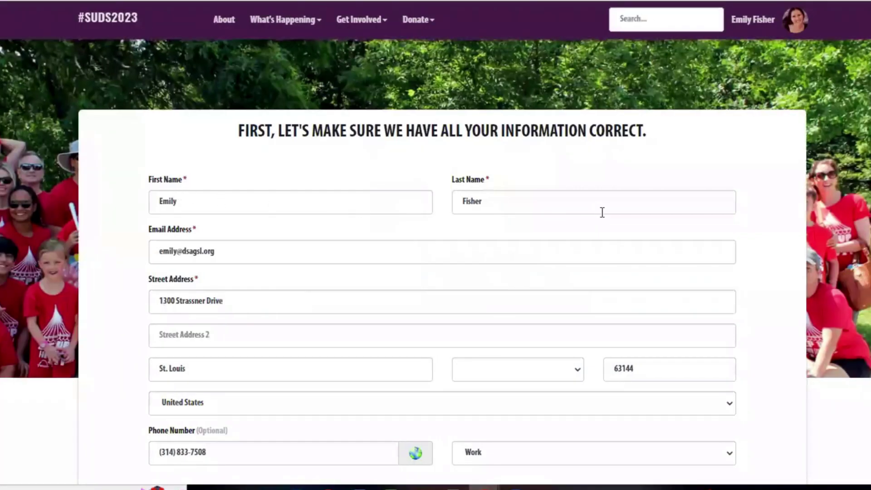
# Further down the form, tick 'Receive a text message when a donation is made on your behalf'.
pyautogui.scroll(-1, 247, 248)
pyautogui.scroll(-3, 248, 249)
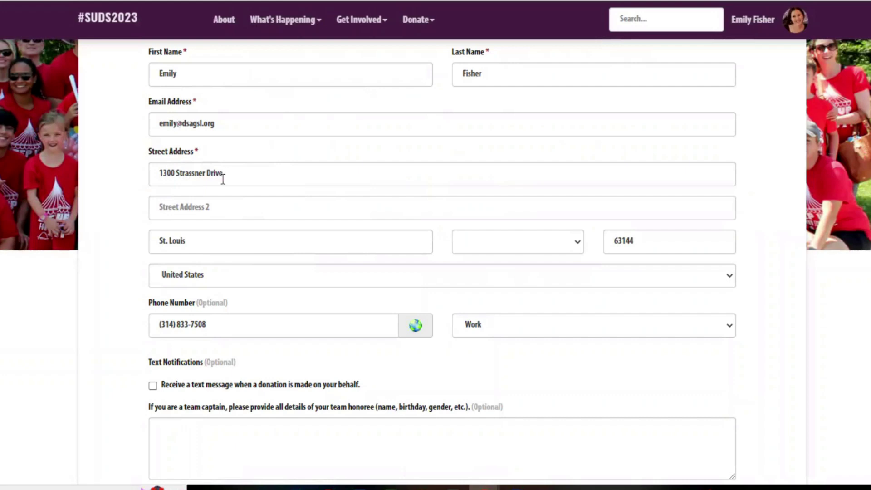
pyautogui.scroll(-3, 227, 180)
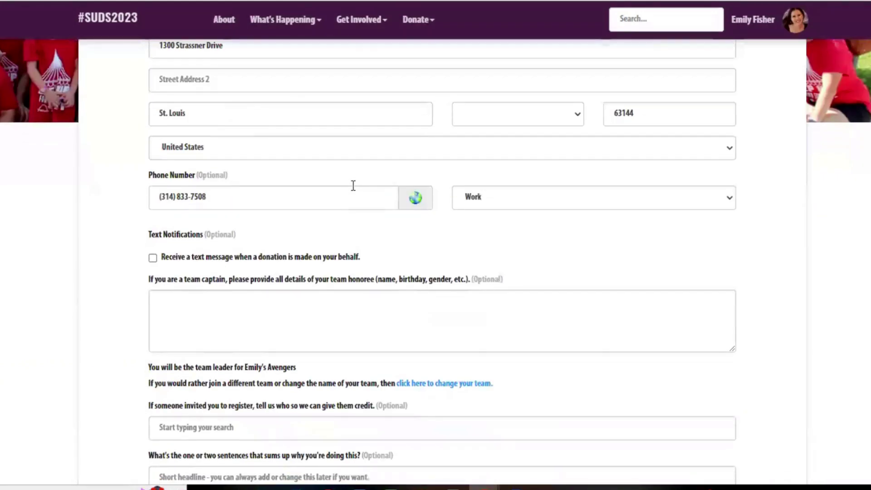
pyautogui.scroll(-3, 352, 187)
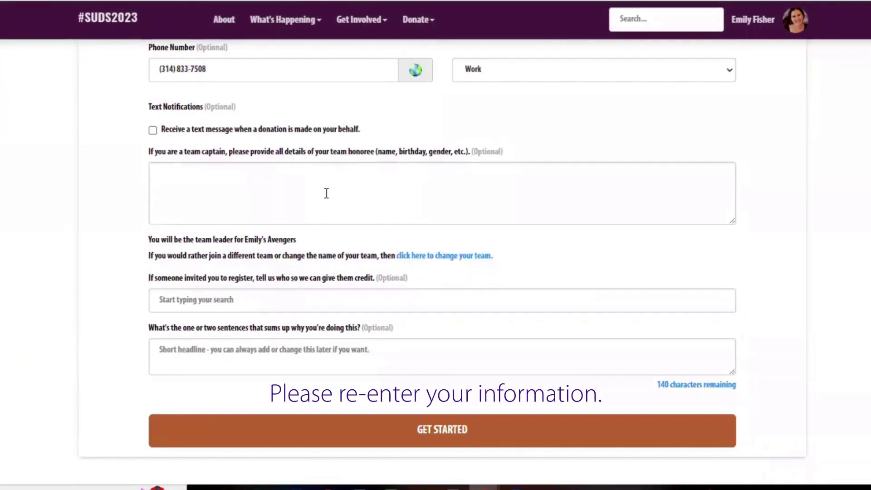
pyautogui.click(188, 135)
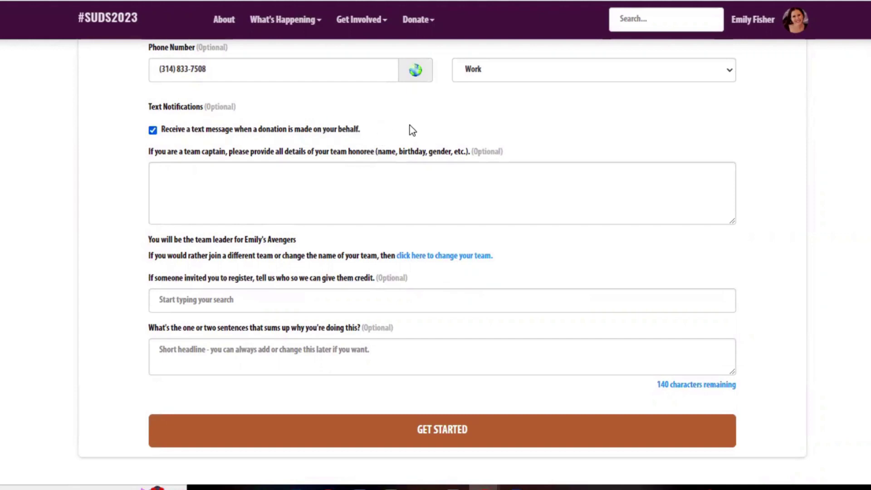
# Leave the honoree and headline fields blank and submit the form with GET STARTED.
pyautogui.click(236, 171)
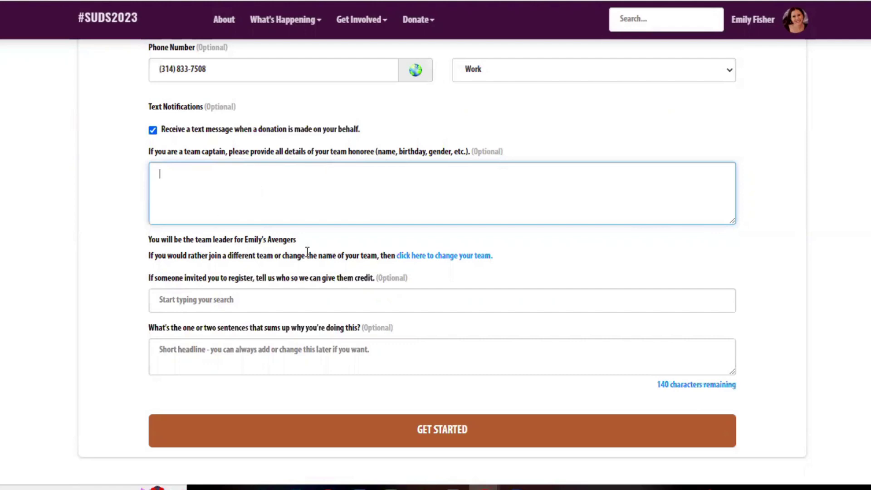
pyautogui.scroll(-2, 326, 249)
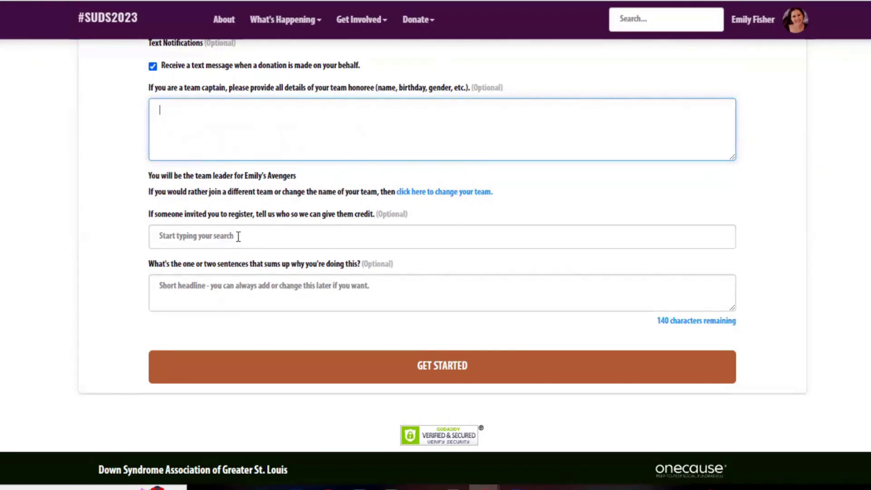
pyautogui.click(215, 289)
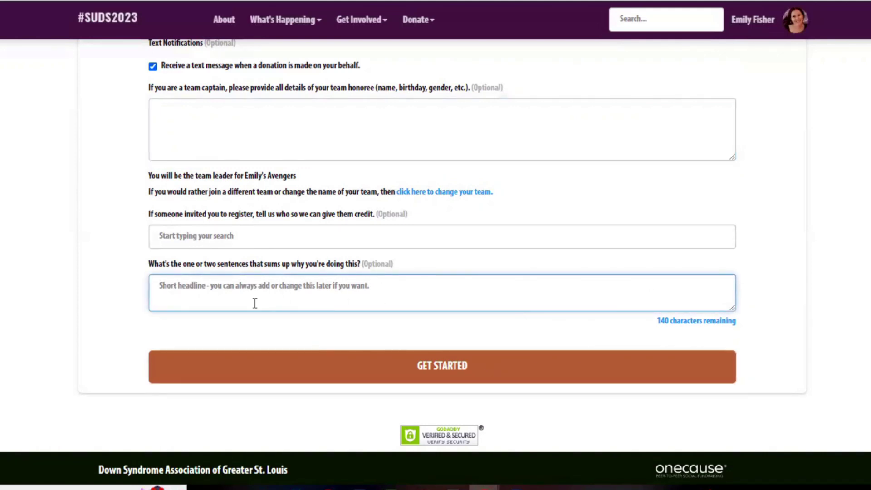
pyautogui.click(433, 369)
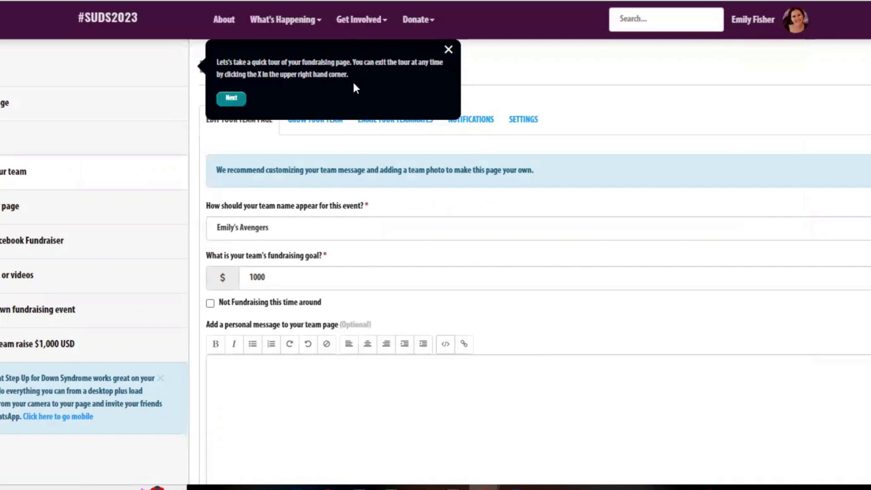
# Close the tour, decline Facebook with 'Not now', then view the public Emily's Avengers team page.
pyautogui.click(448, 49)
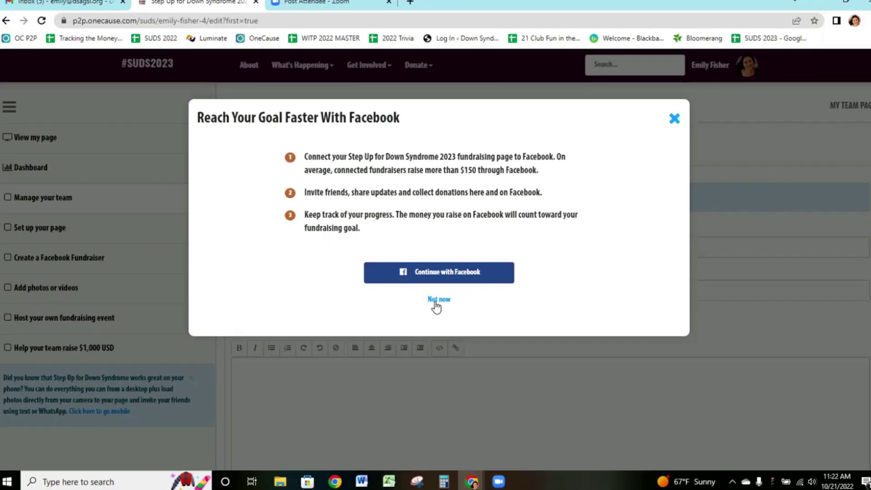
pyautogui.click(436, 300)
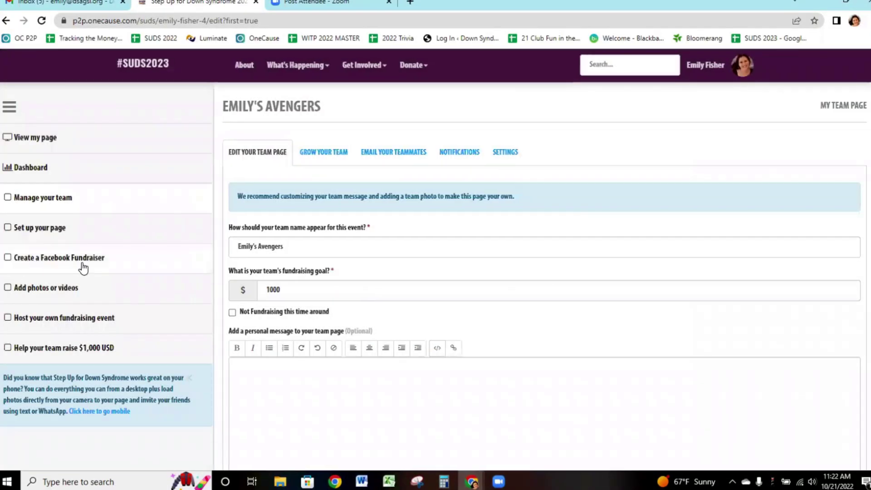
pyautogui.click(64, 265)
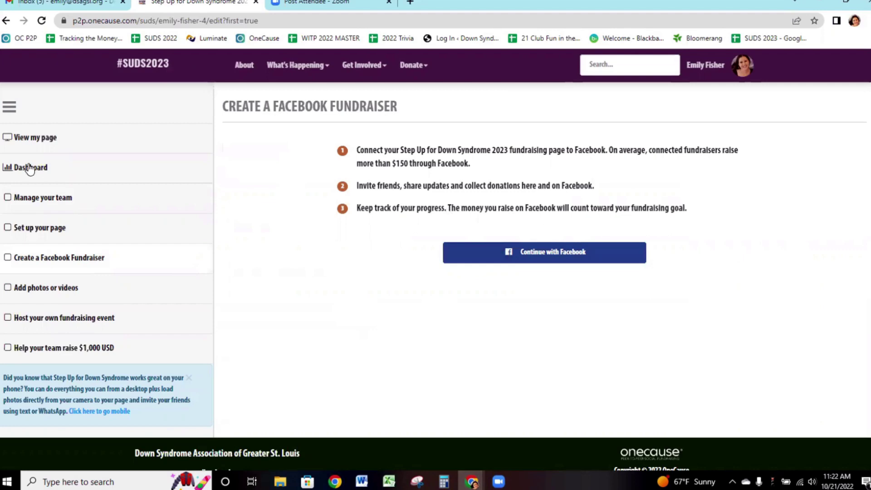
pyautogui.click(21, 137)
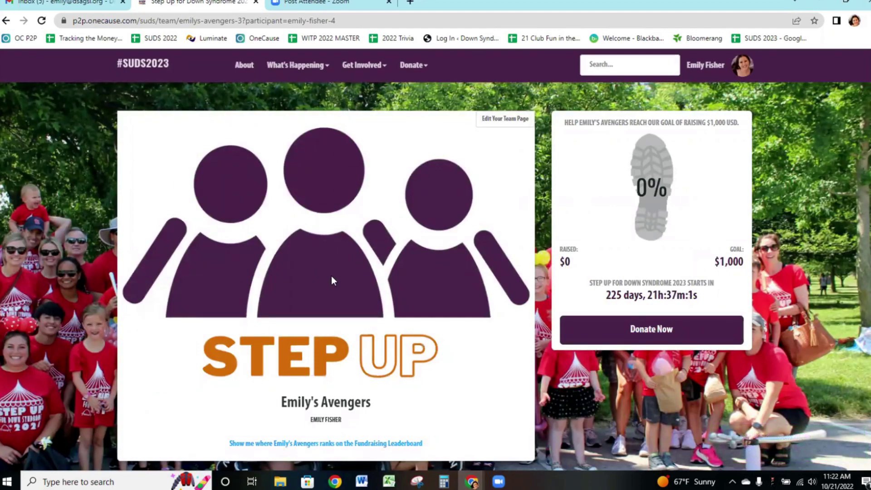
# Open the team page editor and set the fundraising goal to 1000.
pyautogui.scroll(-3, 344, 262)
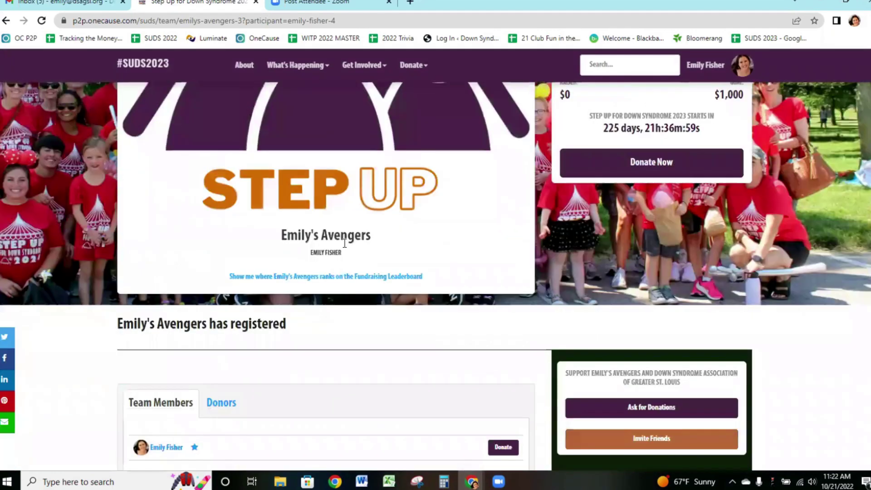
pyautogui.scroll(2, 349, 241)
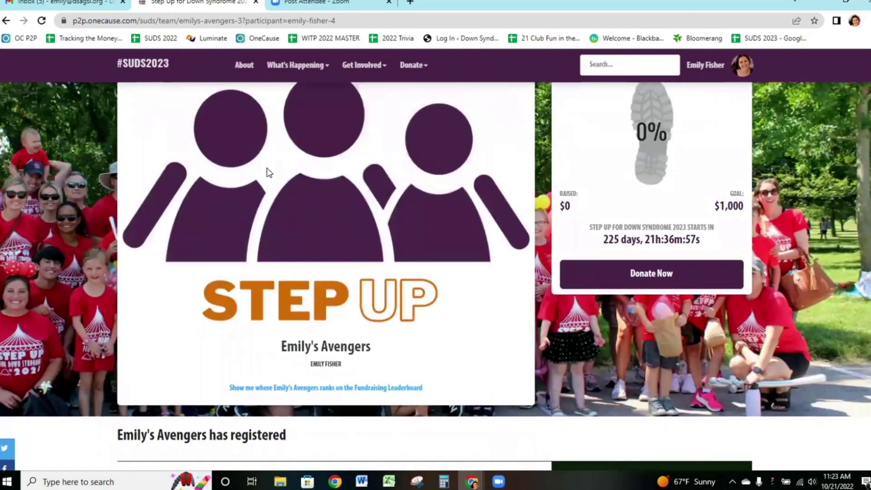
pyautogui.scroll(1, 301, 254)
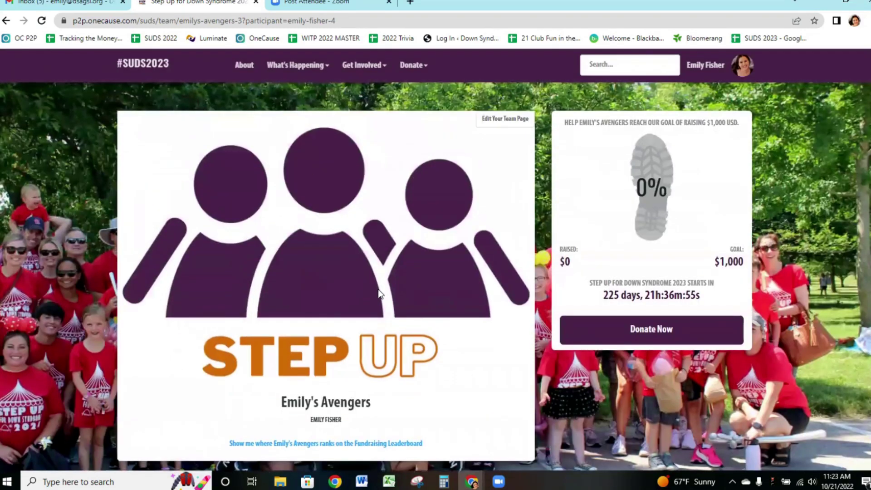
pyautogui.click(508, 117)
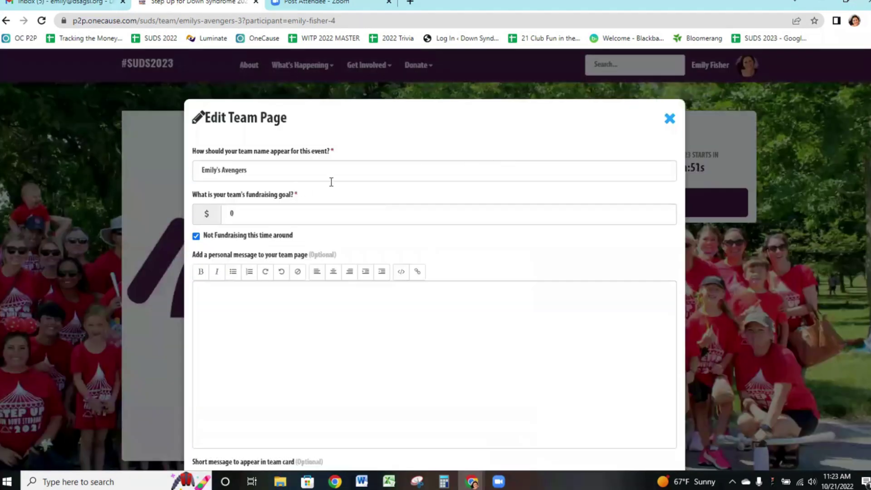
pyautogui.scroll(-1, 293, 181)
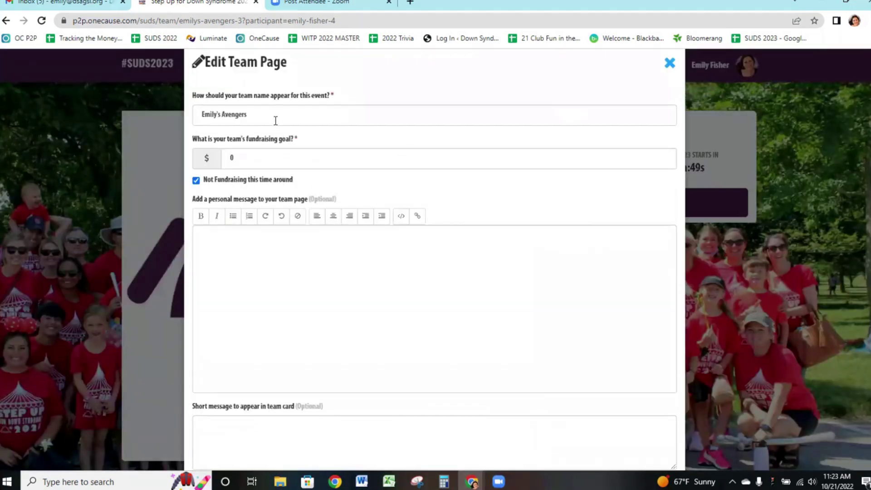
pyautogui.click(271, 153)
pyautogui.write('5')
pyautogui.press('BackSpace')
pyautogui.press('BackSpace')
pyautogui.write('1000')
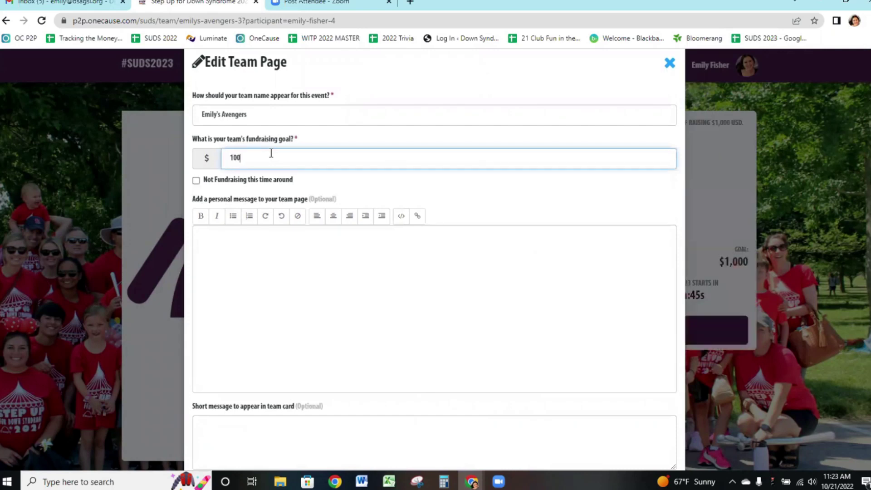
# Add the team-card message 'Thank you for joining and donating!' and save the changes.
pyautogui.click(283, 242)
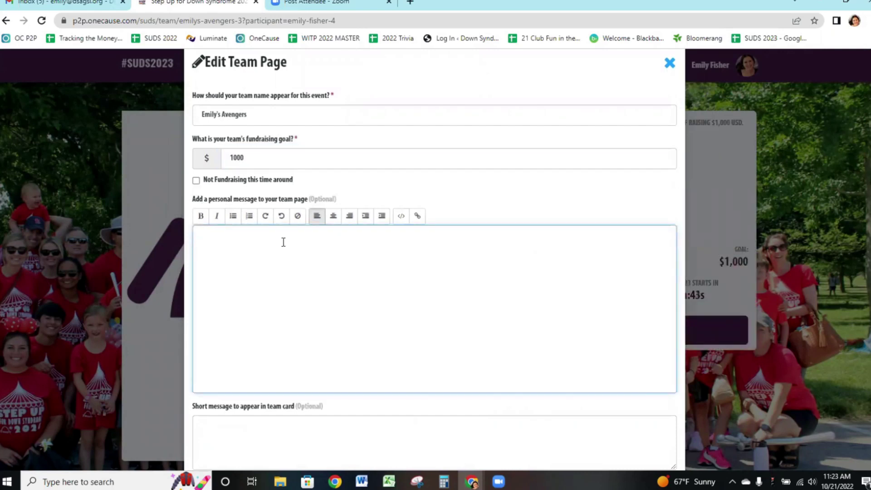
pyautogui.scroll(-3, 288, 240)
pyautogui.scroll(-1, 288, 240)
pyautogui.click(295, 219)
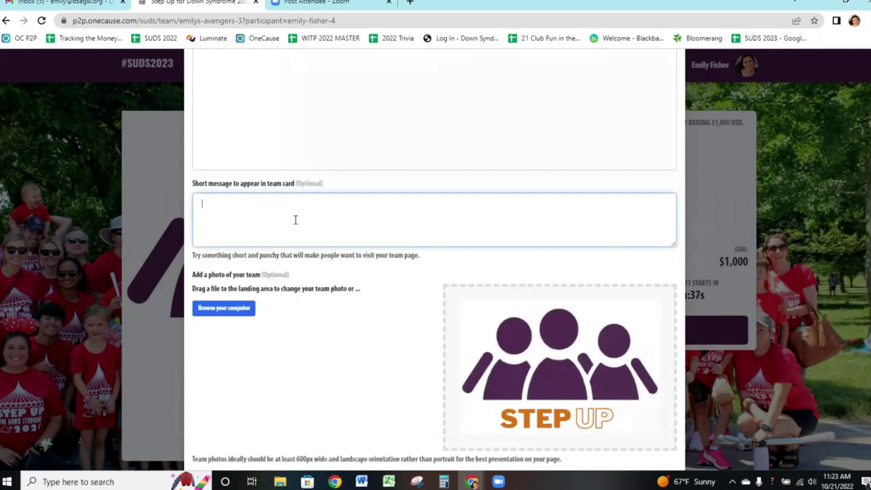
pyautogui.write('Thank you for joining and donating!')
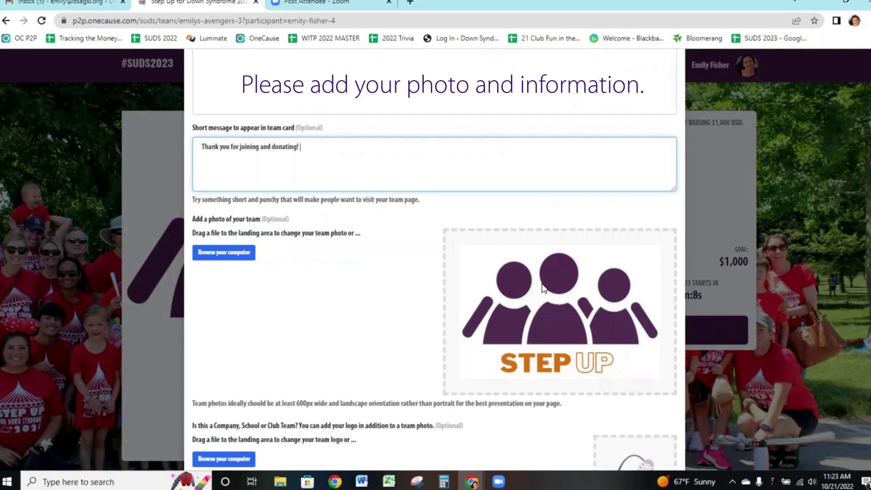
pyautogui.scroll(-3, 543, 286)
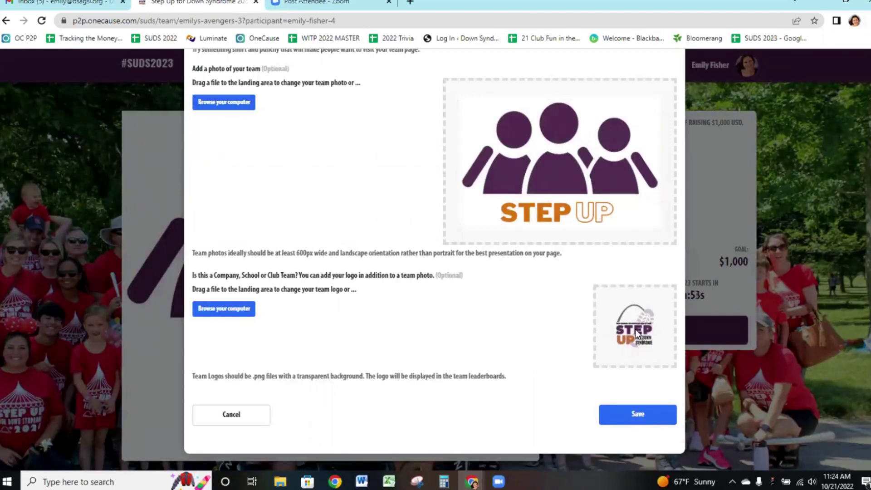
pyautogui.click(630, 415)
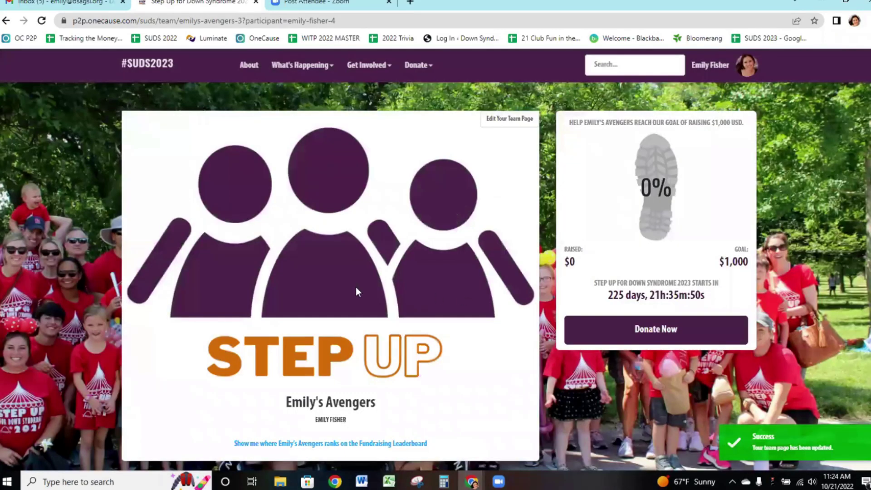
# Scroll through the saved Emily's Avengers page, then open the My Account dropdown from the profile name.
pyautogui.scroll(-2, 307, 275)
pyautogui.scroll(-6, 308, 272)
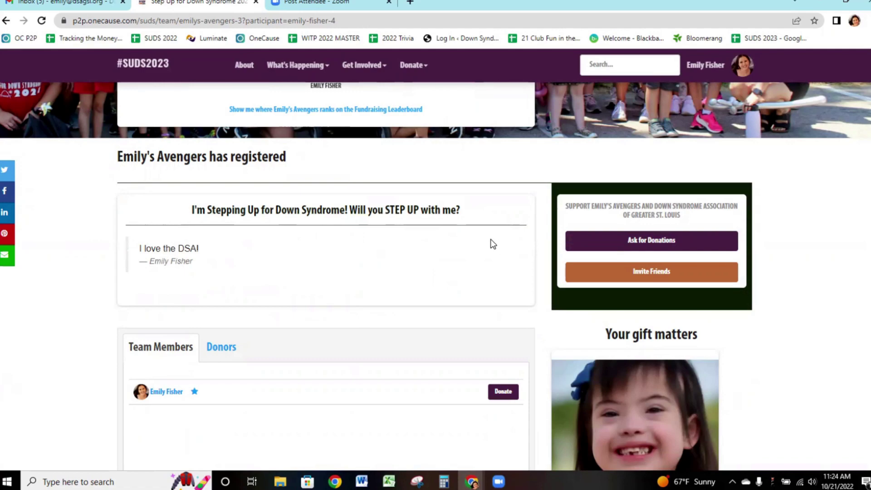
pyautogui.scroll(-6, 449, 234)
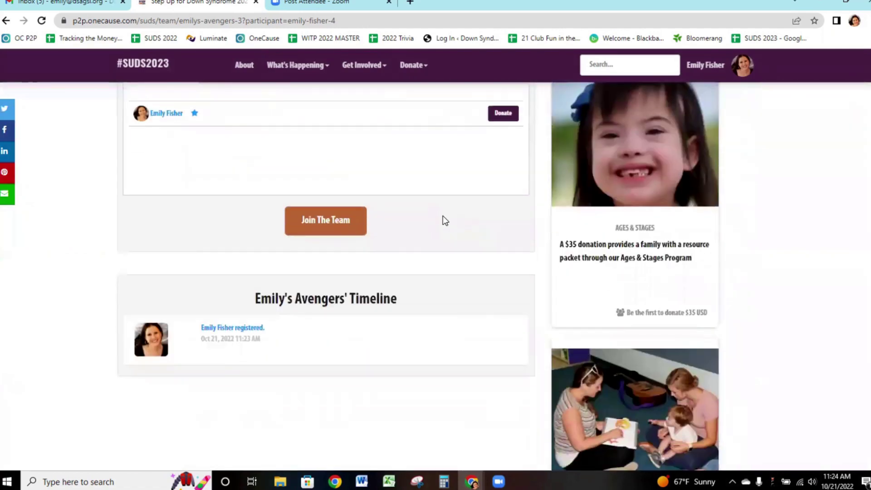
pyautogui.scroll(12, 445, 214)
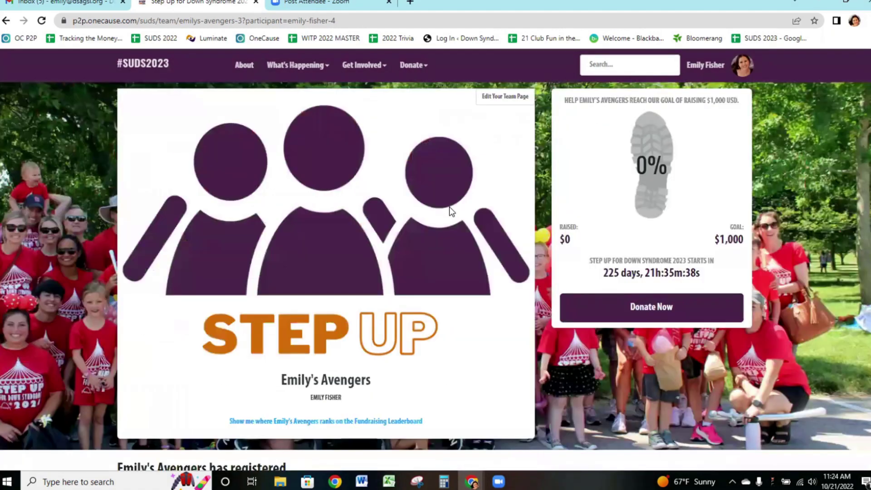
pyautogui.scroll(-2, 421, 186)
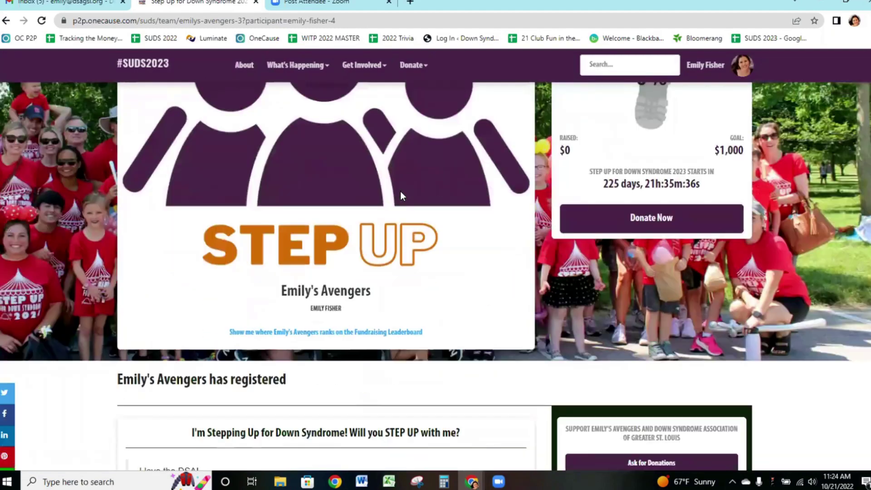
pyautogui.scroll(2, 400, 196)
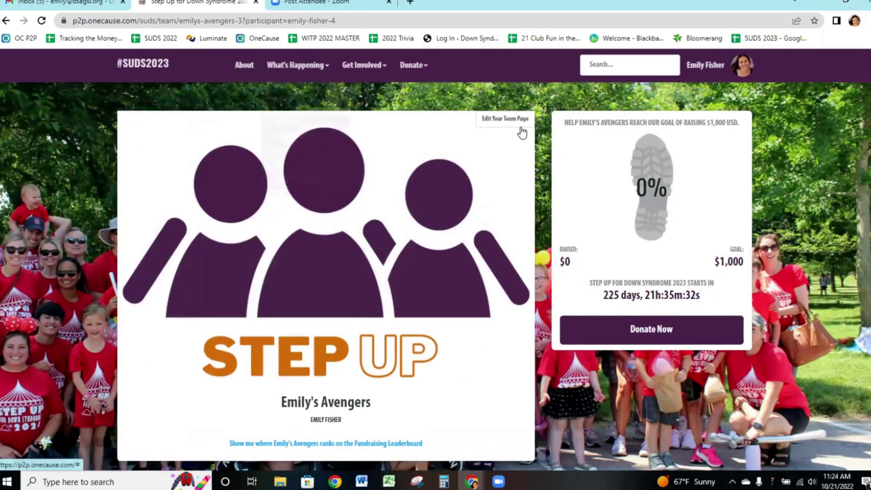
pyautogui.scroll(-5, 486, 181)
pyautogui.scroll(5, 577, 123)
pyautogui.click(742, 65)
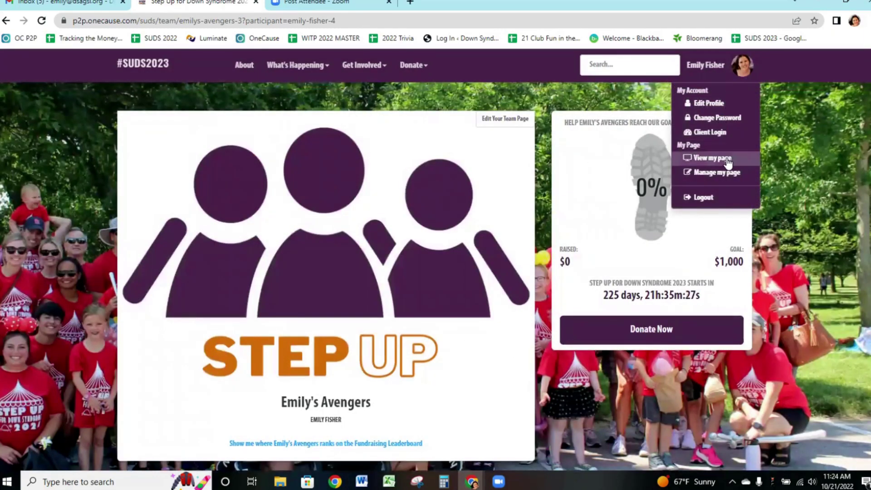
# Open the fundraising dashboard and turn on donation text alerts, saving the mobile number.
pyautogui.click(725, 174)
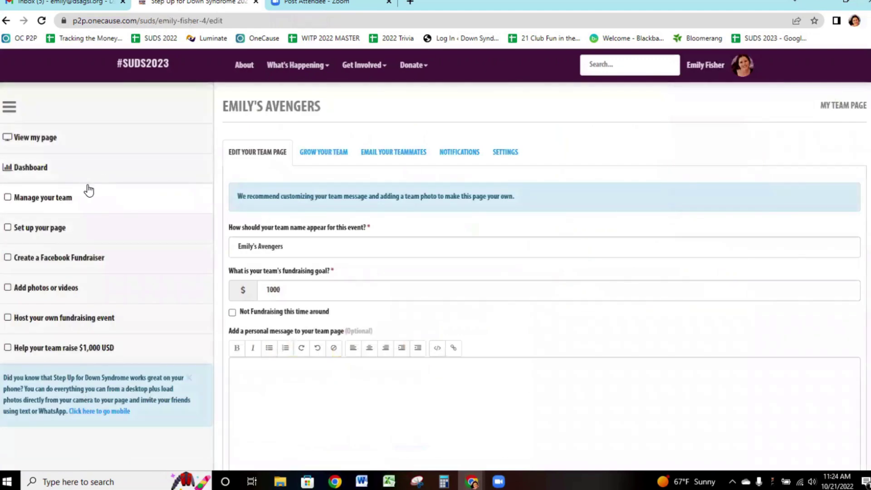
pyautogui.click(38, 170)
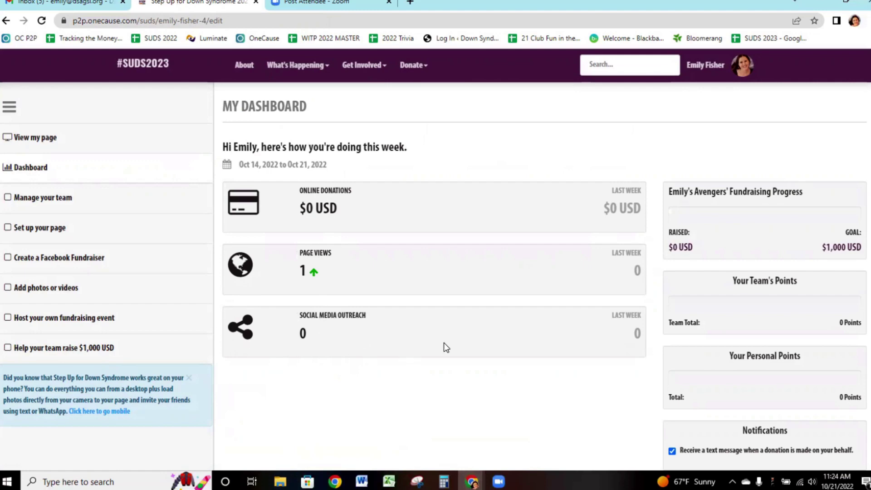
pyautogui.scroll(-1, 426, 333)
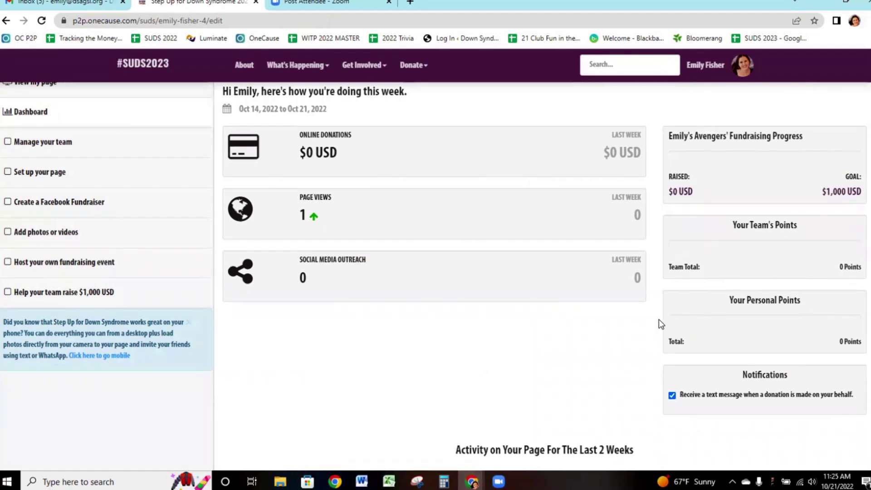
pyautogui.scroll(-1, 663, 342)
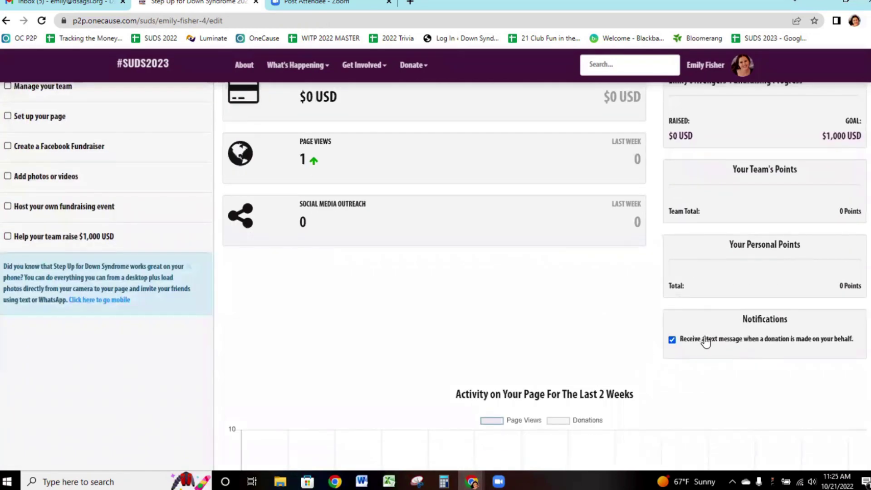
pyautogui.click(689, 344)
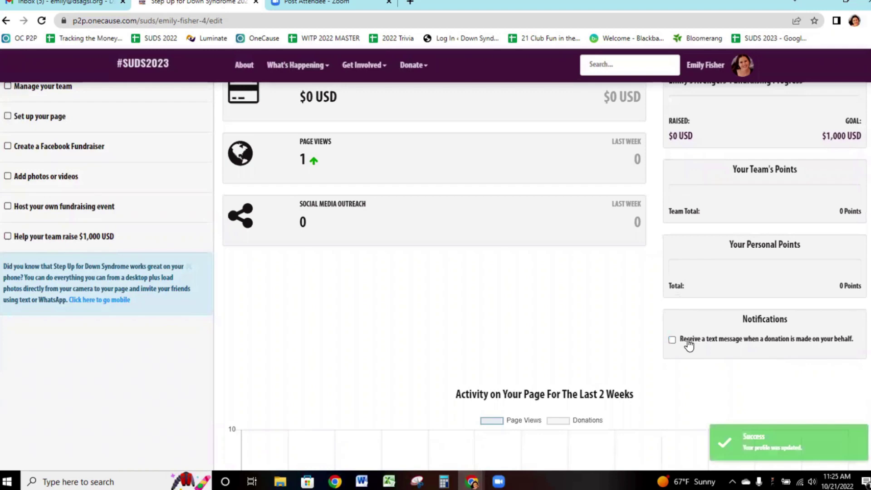
pyautogui.scroll(-1, 601, 340)
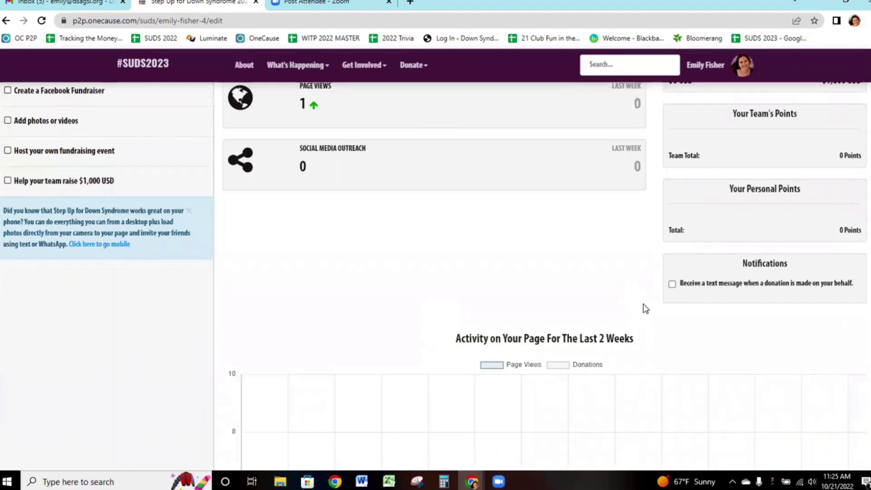
pyautogui.click(685, 285)
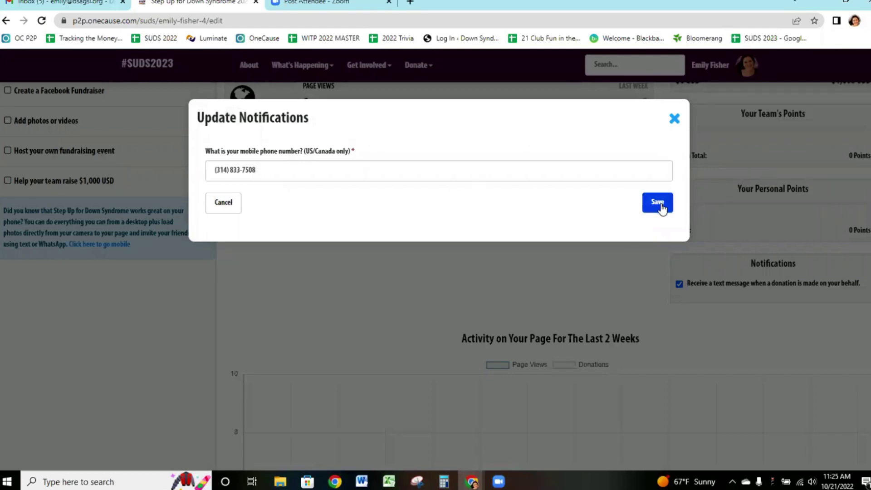
pyautogui.click(661, 202)
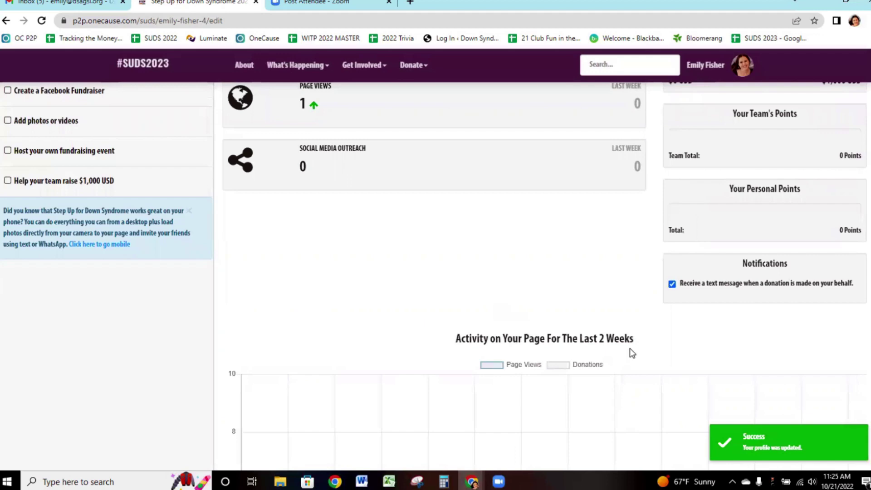
# Scroll through the dashboard's two-week page activity chart.
pyautogui.scroll(-2, 658, 317)
pyautogui.scroll(-1, 660, 316)
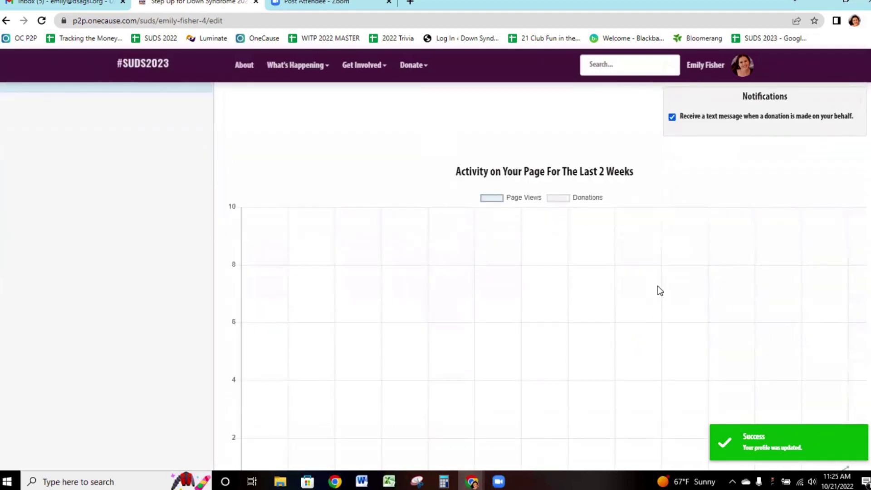
pyautogui.scroll(-3, 438, 228)
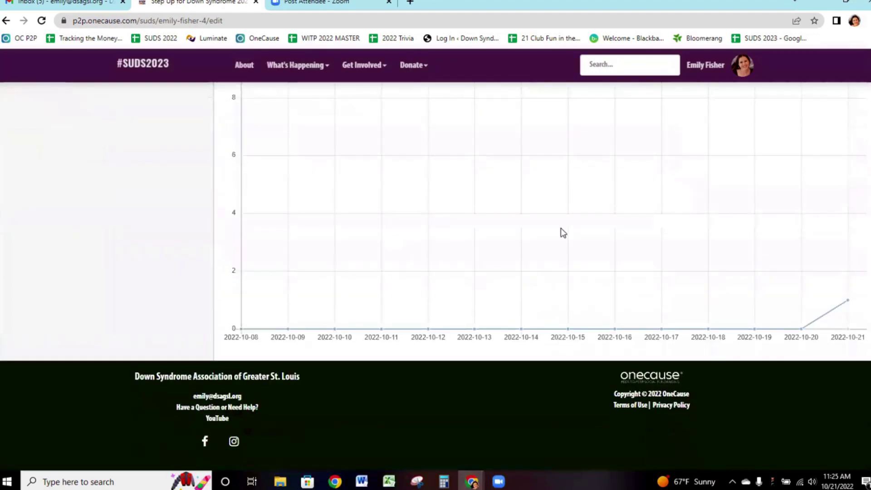
pyautogui.scroll(1, 622, 203)
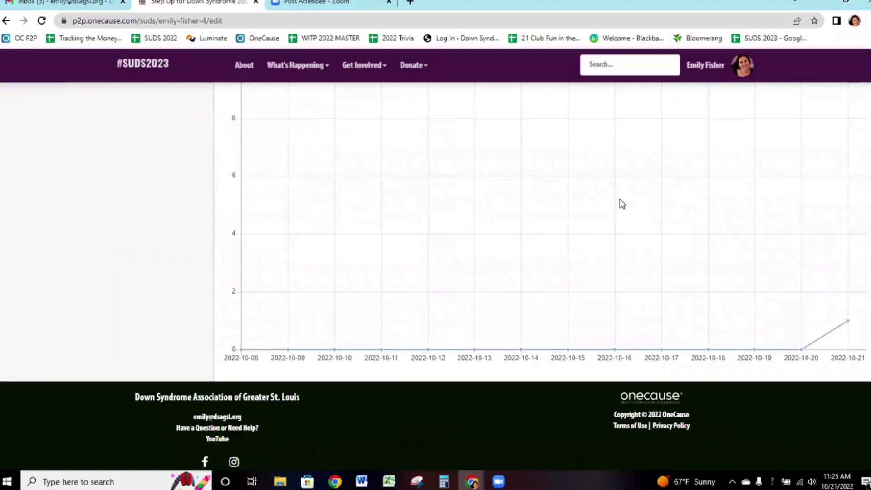
pyautogui.scroll(8, 622, 203)
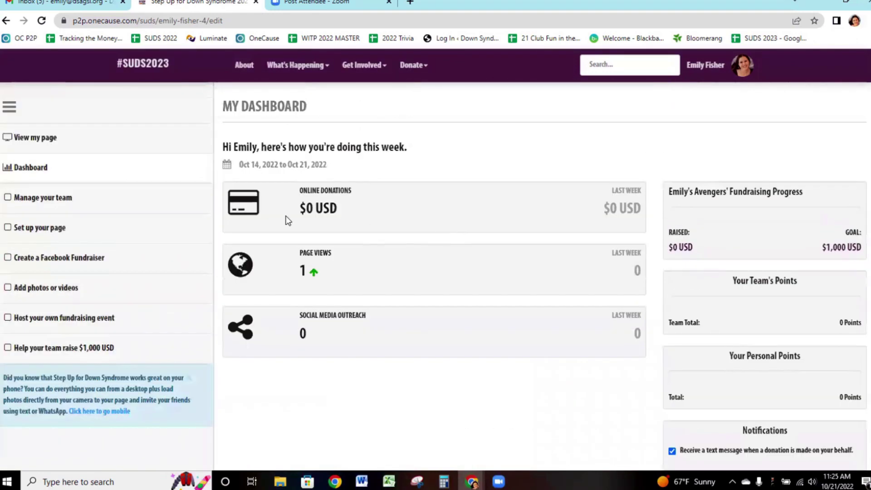
# Open Manage your team and scroll through the team name, $1000 goal, message and photo sections.
pyautogui.click(59, 199)
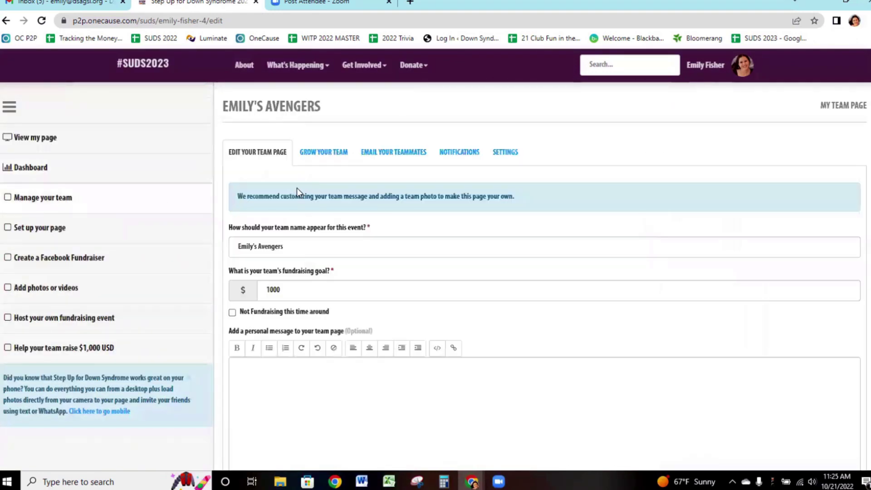
pyautogui.tripleClick(312, 247)
pyautogui.click(309, 249)
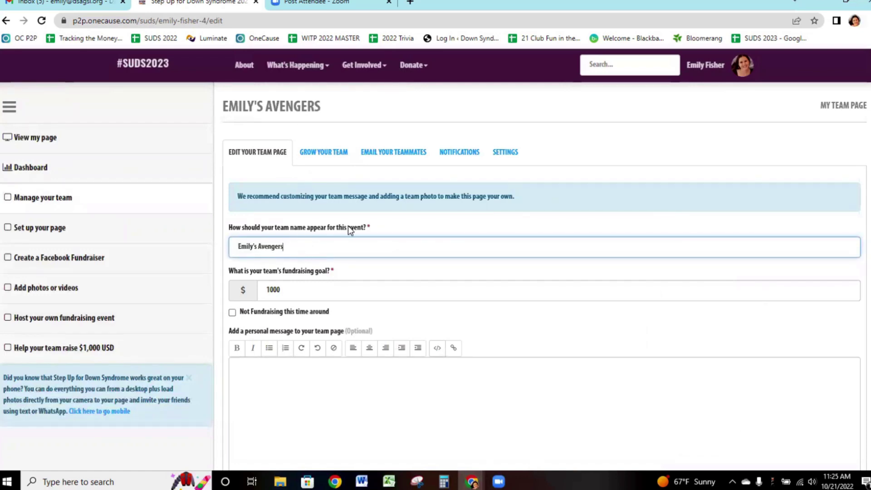
pyautogui.scroll(-3, 348, 224)
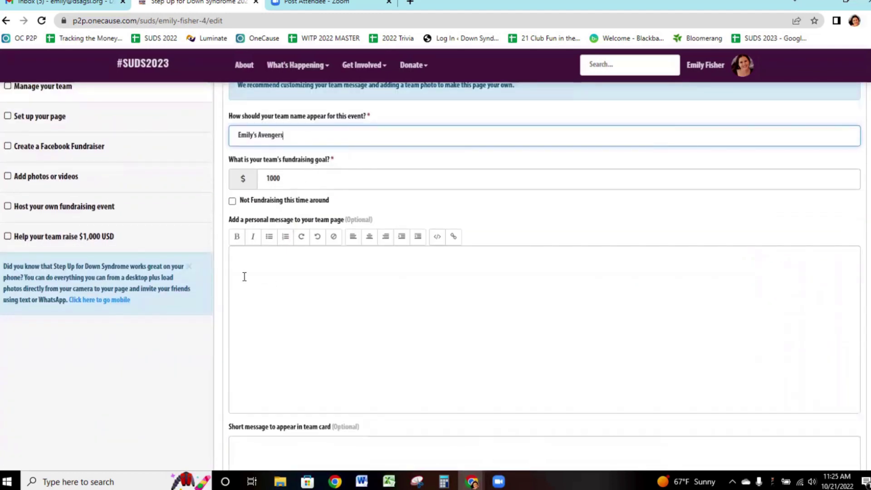
pyautogui.scroll(-3, 467, 313)
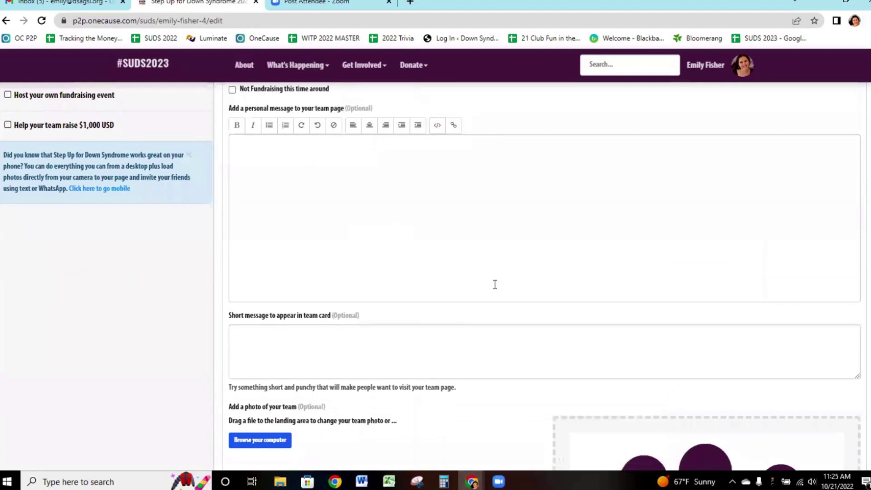
pyautogui.scroll(-1, 422, 295)
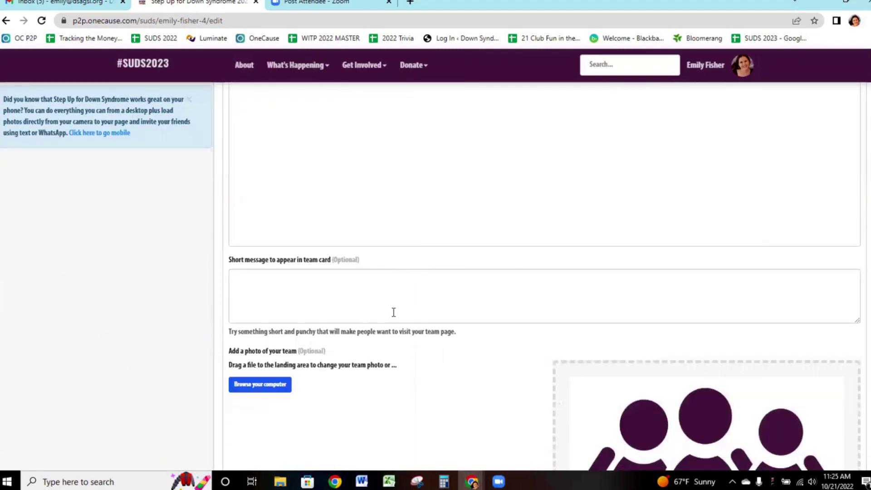
pyautogui.scroll(-4, 395, 313)
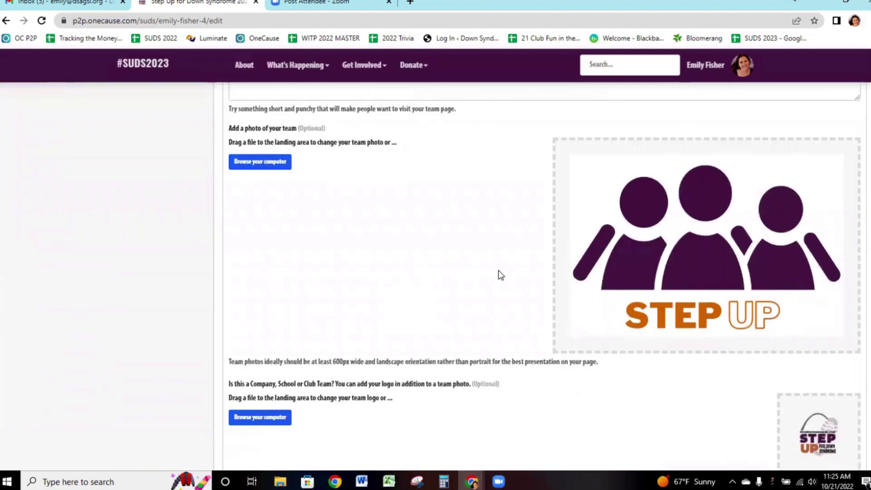
pyautogui.scroll(-4, 496, 279)
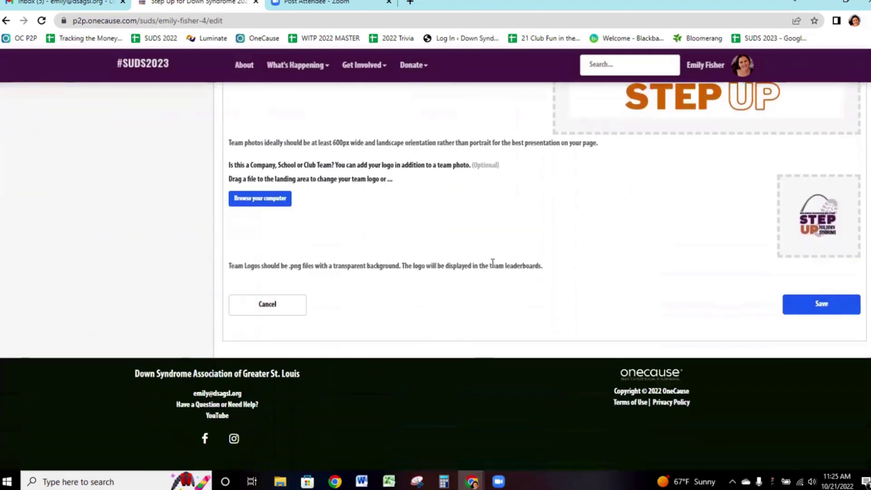
pyautogui.scroll(10, 492, 261)
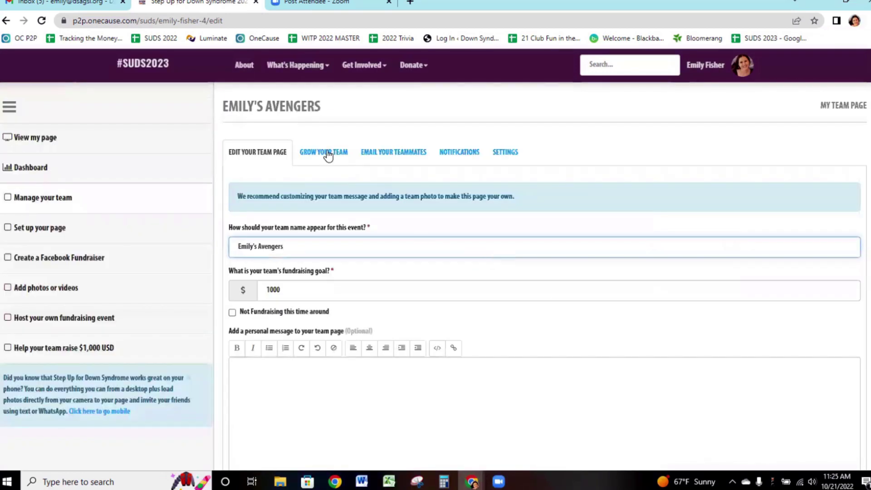
# Look through the Grow Your Team, Email Your Teammates and Notifications tabs.
pyautogui.click(328, 154)
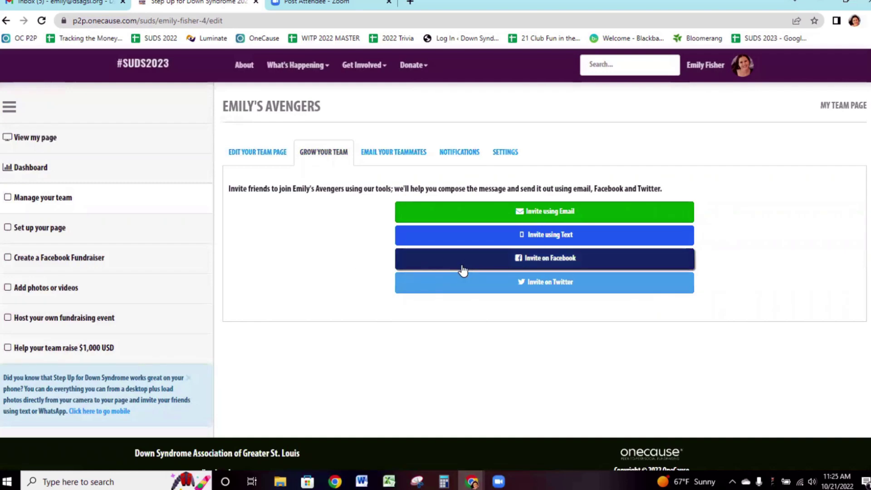
pyautogui.click(375, 158)
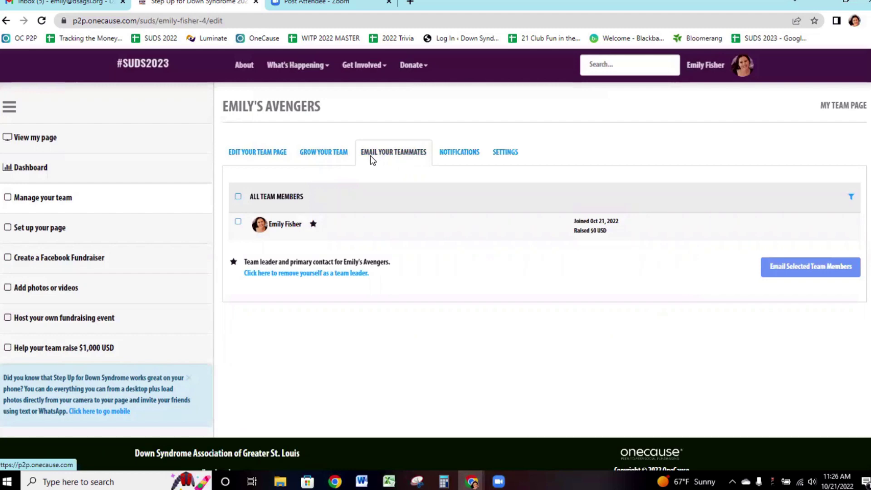
pyautogui.click(448, 152)
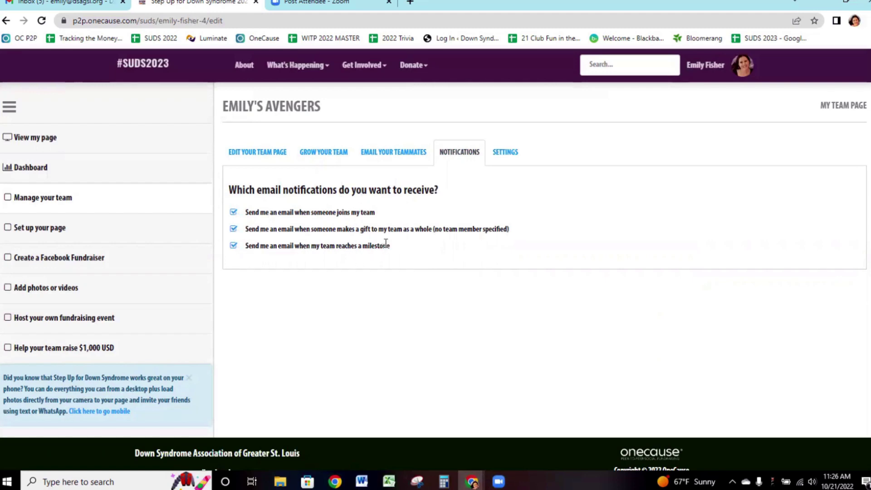
# Open Settings, tick both join-limit boxes, then cancel the Set Team Password dialog.
pyautogui.click(507, 153)
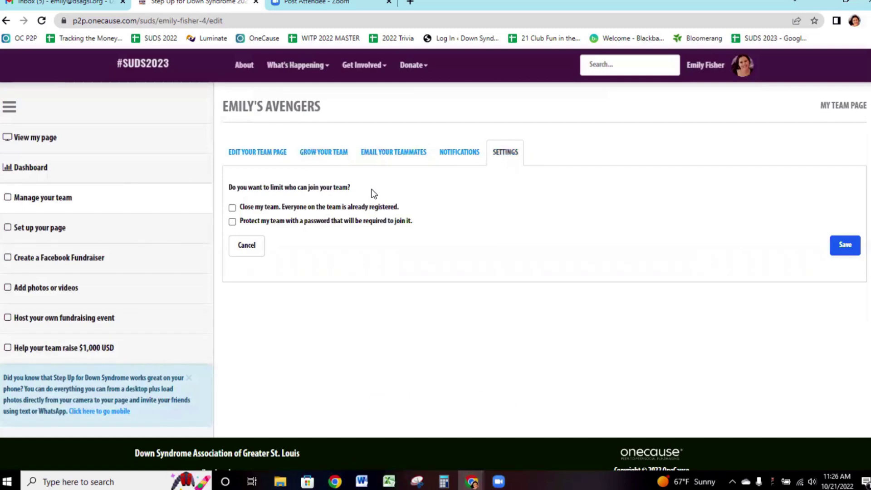
pyautogui.click(320, 209)
pyautogui.click(231, 221)
pyautogui.click(623, 243)
# Review the personal page setup form: display name, live-stream code box and prefilled personal message.
pyautogui.click(56, 231)
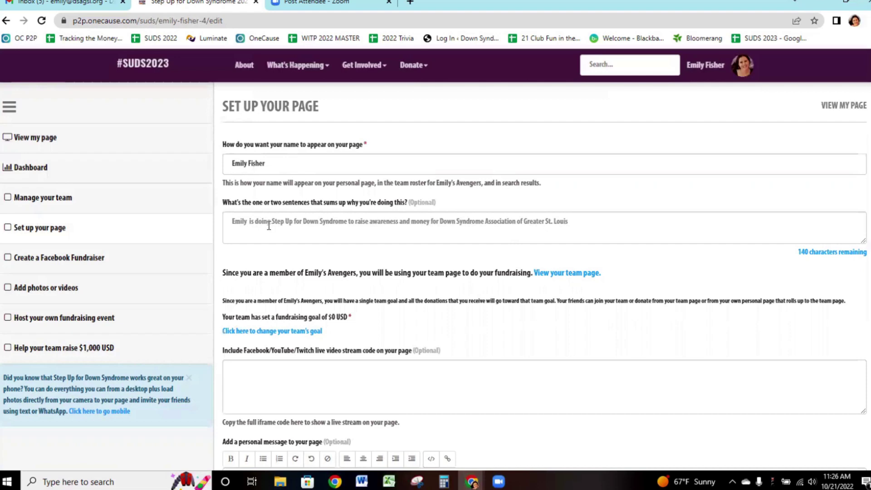
pyautogui.scroll(-2, 267, 218)
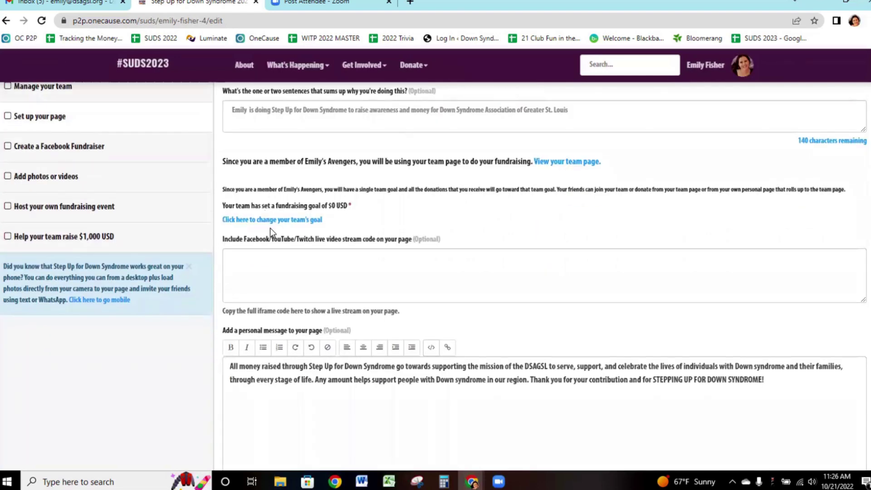
pyautogui.click(270, 263)
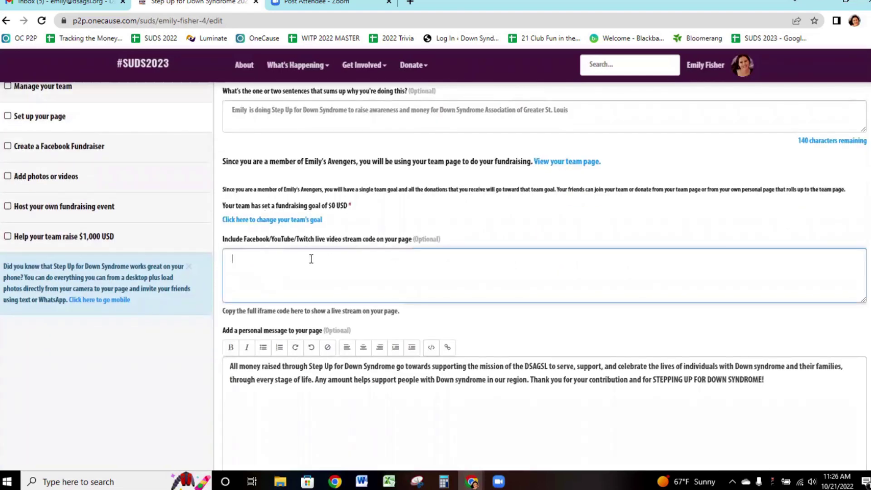
pyautogui.scroll(-4, 311, 259)
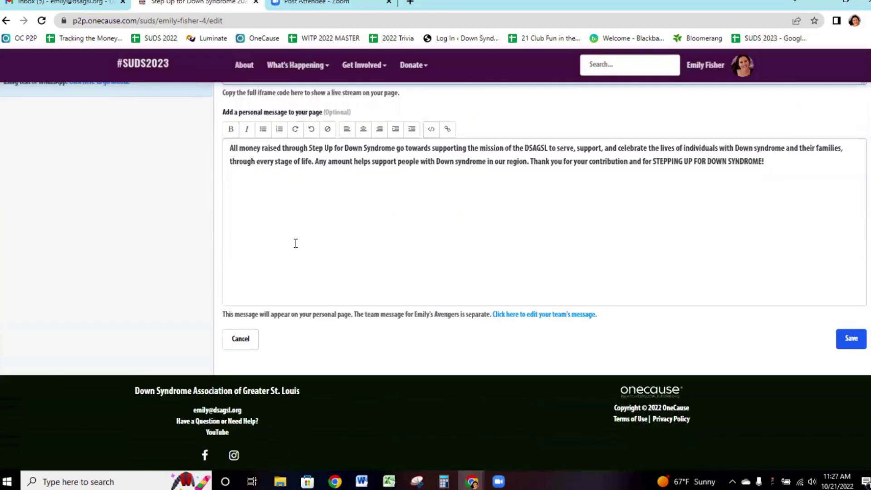
pyautogui.scroll(2, 284, 222)
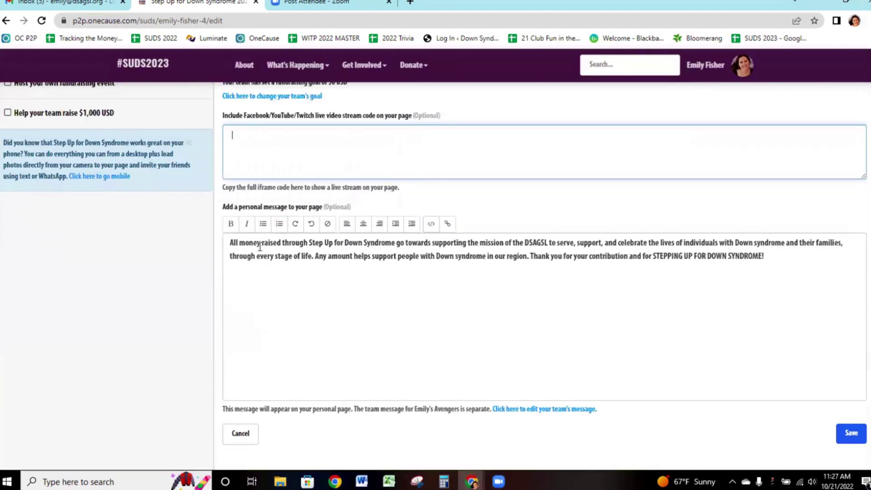
pyautogui.tripleClick(259, 246)
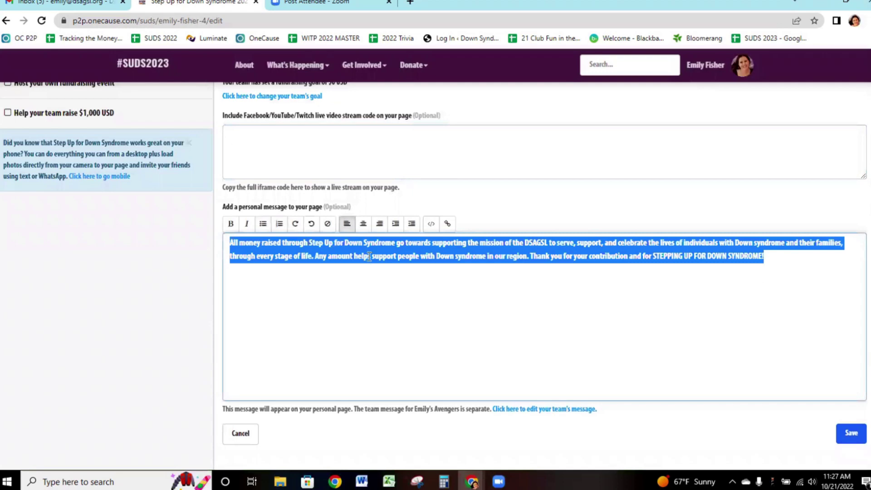
pyautogui.click(541, 256)
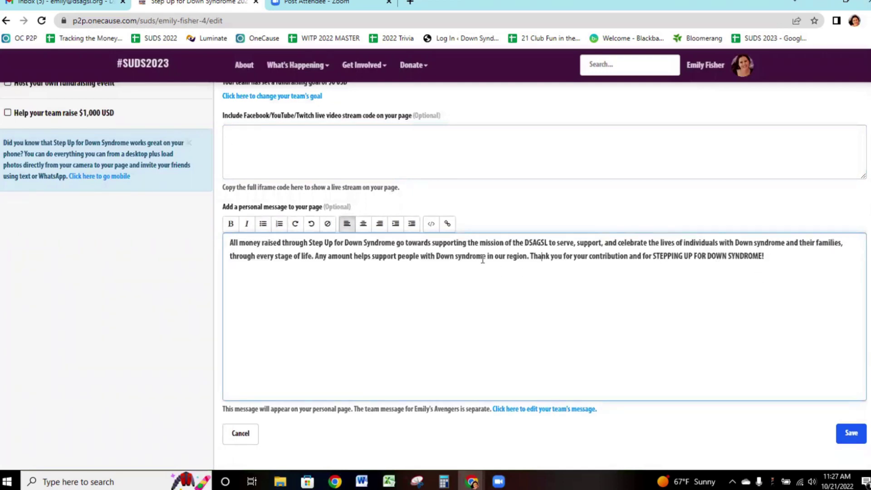
pyautogui.scroll(5, 489, 250)
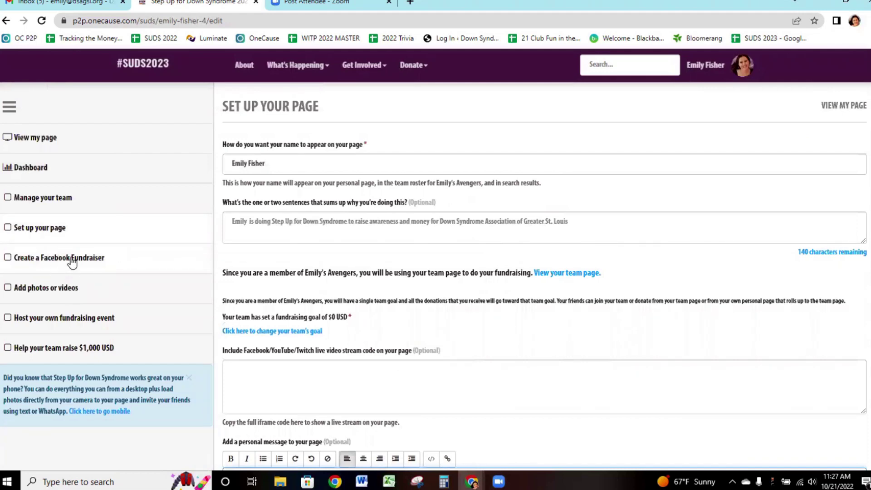
# Look over the photo and video upload options.
pyautogui.click(57, 289)
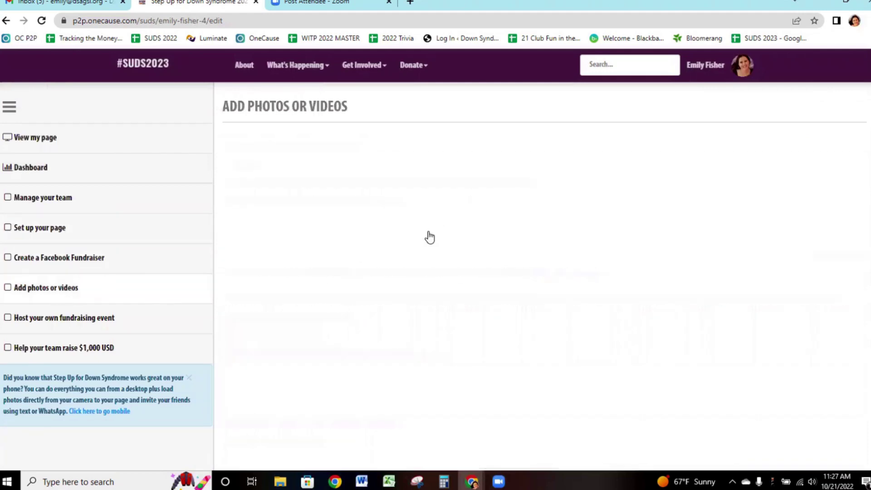
pyautogui.scroll(-3, 552, 202)
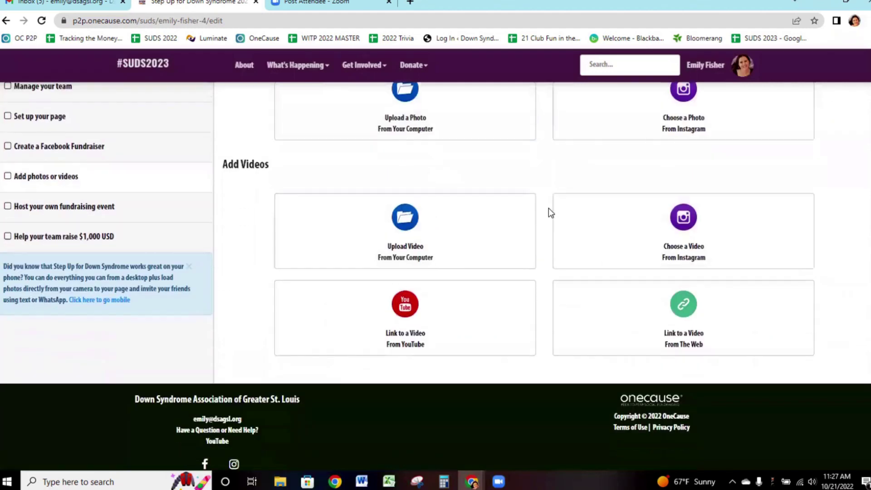
pyautogui.scroll(2, 548, 210)
pyautogui.scroll(-1, 365, 216)
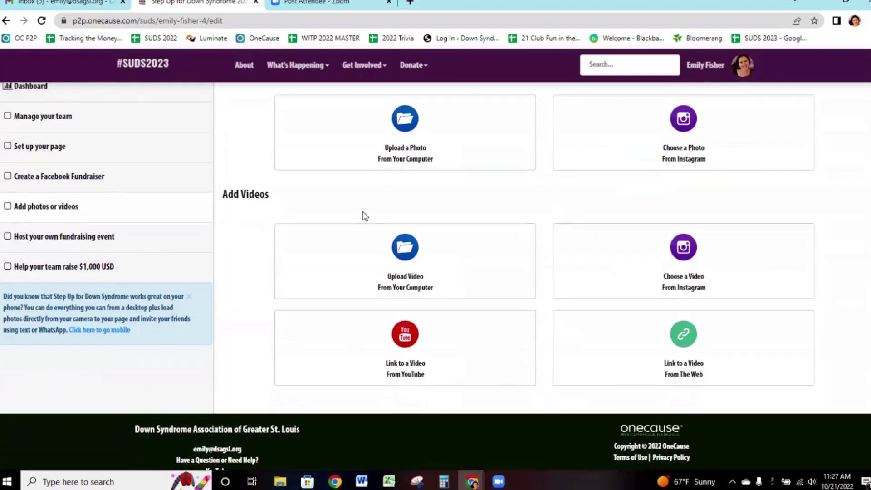
# View the $1,000 team-raising guidance's Ask Your Friends, Thank Your Donors and Enter Cash/Checks sections.
pyautogui.click(50, 268)
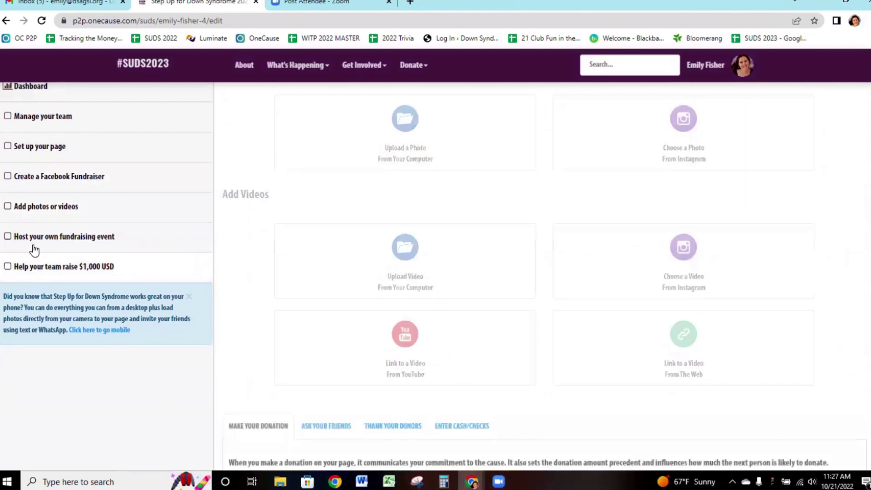
pyautogui.scroll(2, 343, 258)
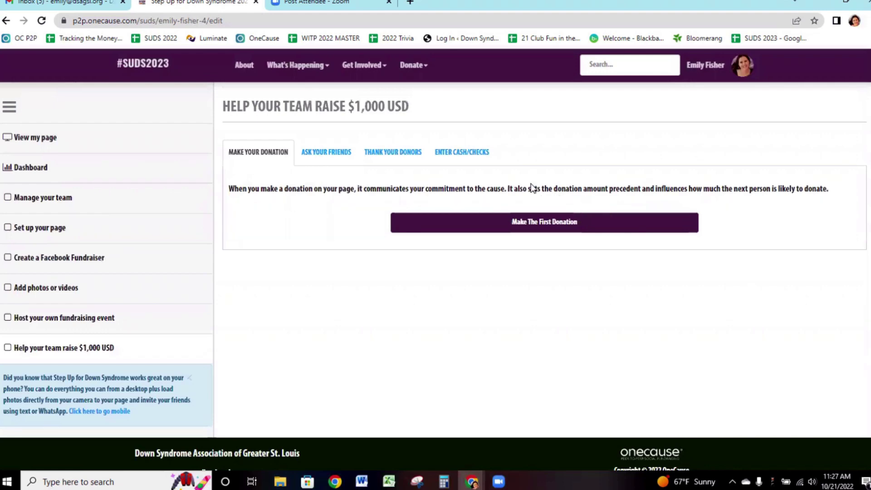
pyautogui.click(321, 152)
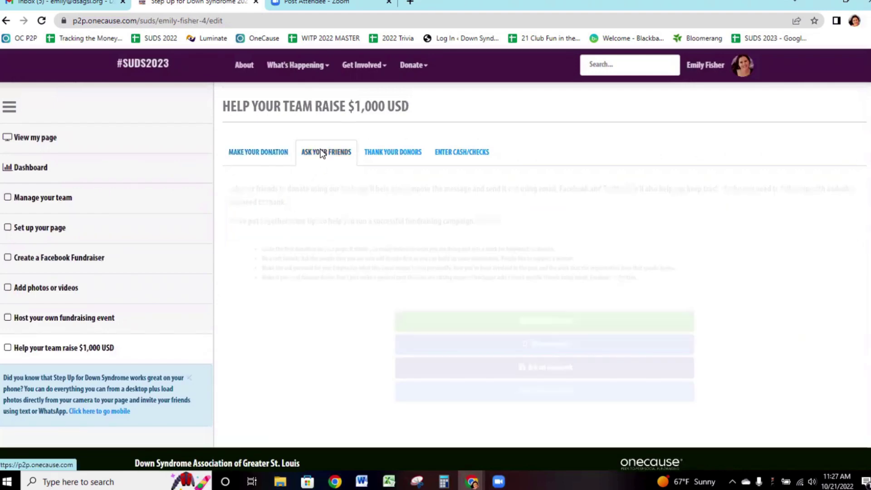
pyautogui.click(393, 153)
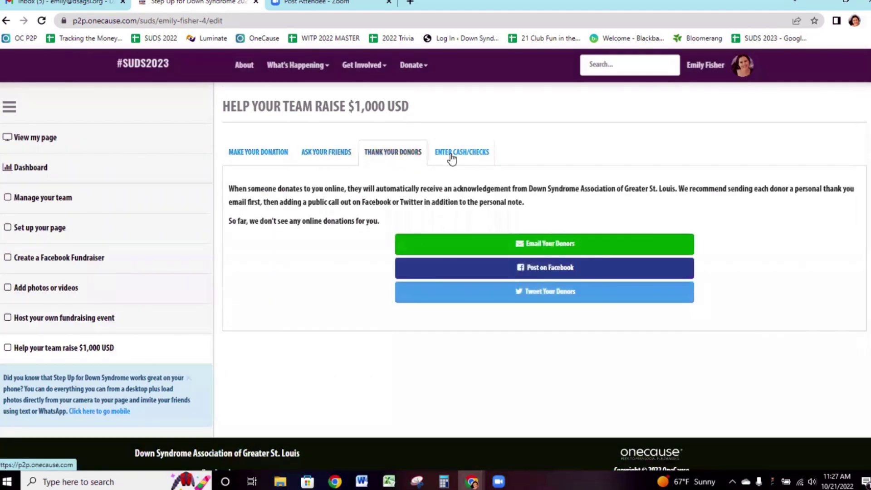
pyautogui.click(451, 155)
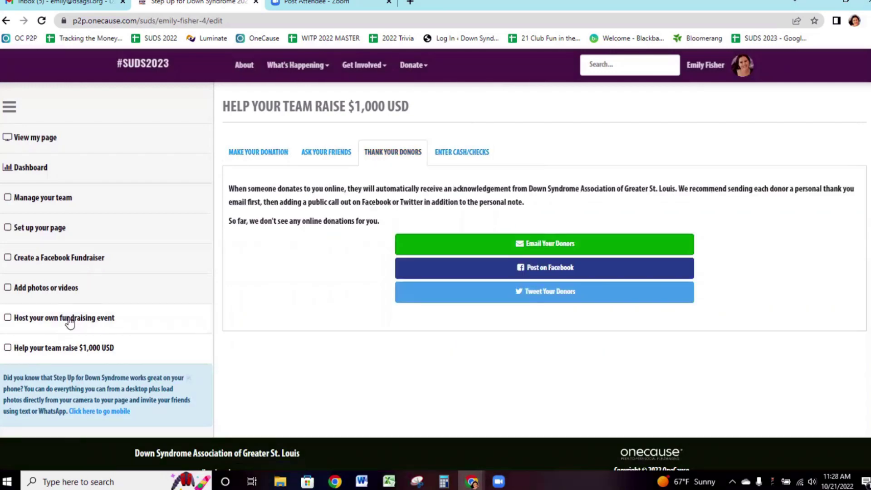
# Browse the host-your-own-fundraising-event form, then view the public Emily's Avengers team page.
pyautogui.click(64, 318)
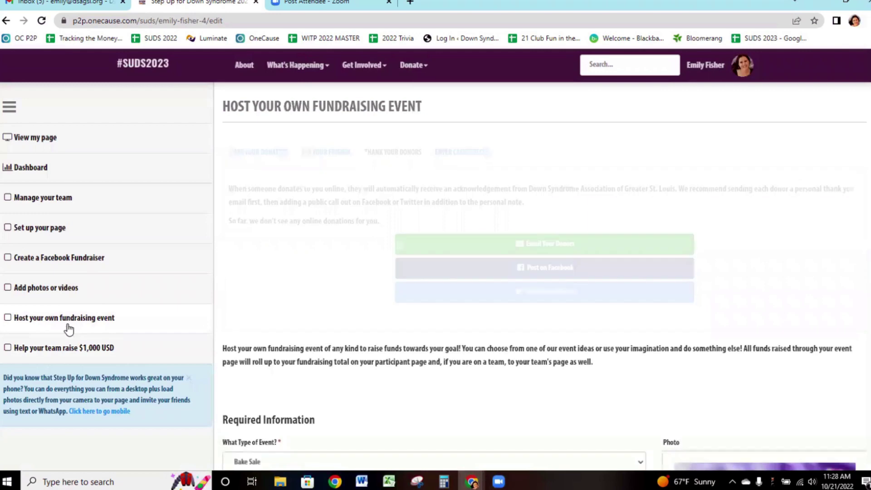
pyautogui.scroll(-3, 395, 213)
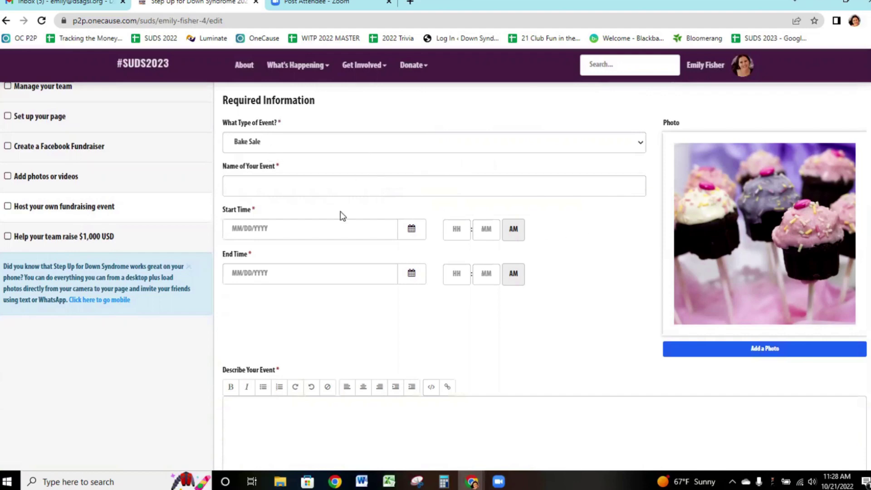
pyautogui.scroll(1, 340, 211)
pyautogui.scroll(1, 343, 215)
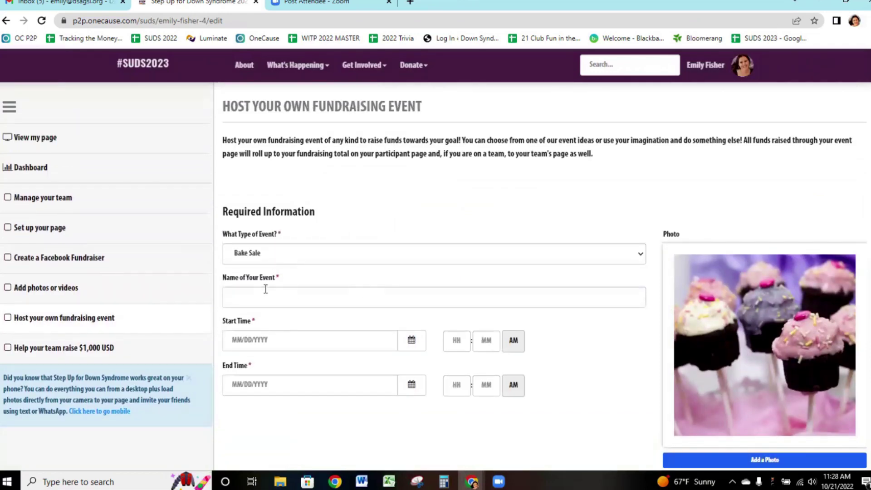
pyautogui.scroll(-2, 272, 281)
pyautogui.scroll(-8, 272, 317)
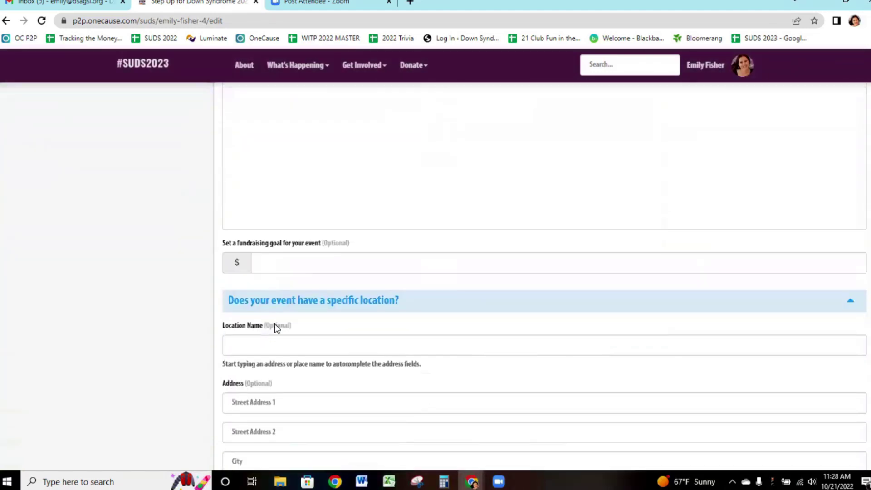
pyautogui.scroll(-5, 373, 268)
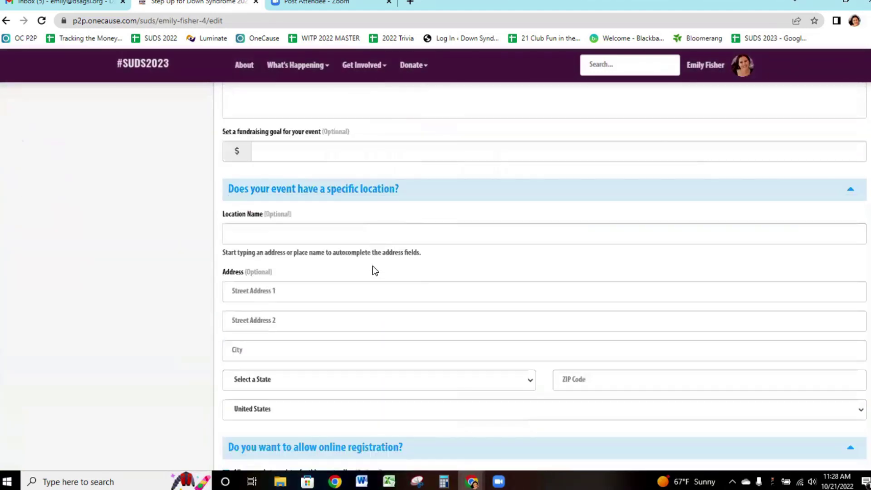
pyautogui.scroll(-6, 375, 268)
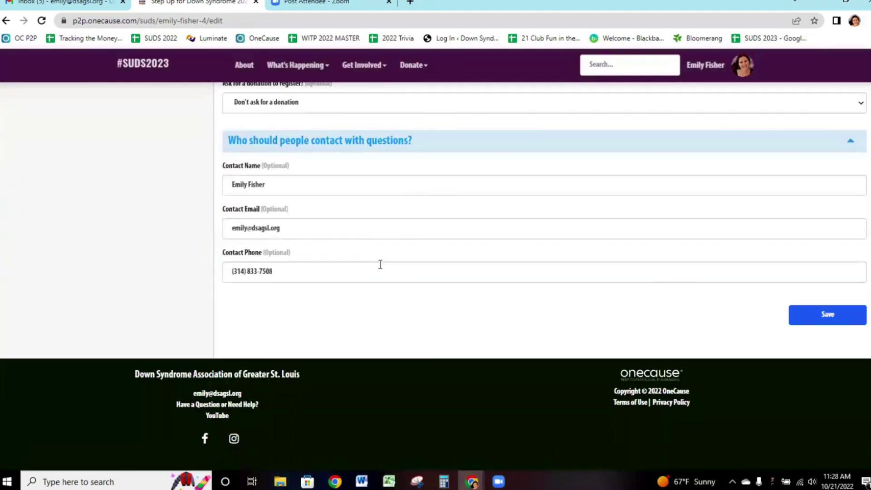
pyautogui.scroll(6, 380, 263)
pyautogui.scroll(14, 381, 265)
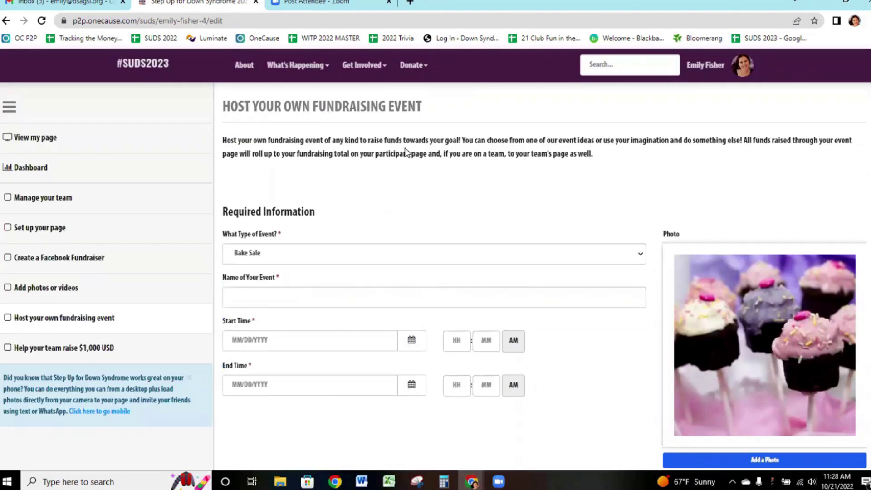
pyautogui.click(35, 137)
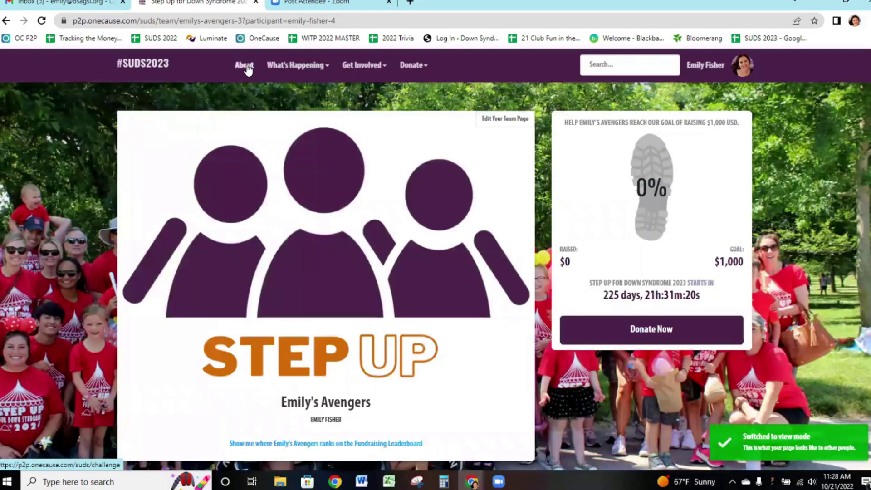
# Visit About, then browse the Leader Boards' Overall, Fundraising, Social Media and Recruiting tables.
pyautogui.click(246, 66)
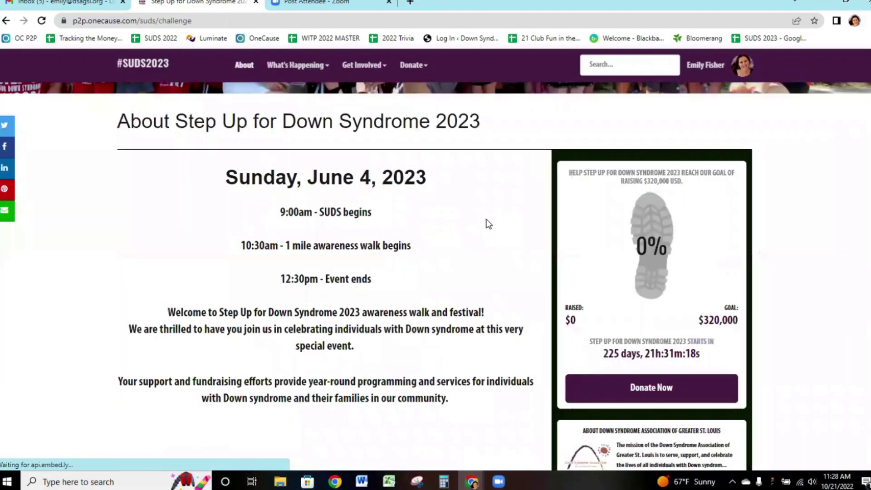
pyautogui.scroll(6, 489, 223)
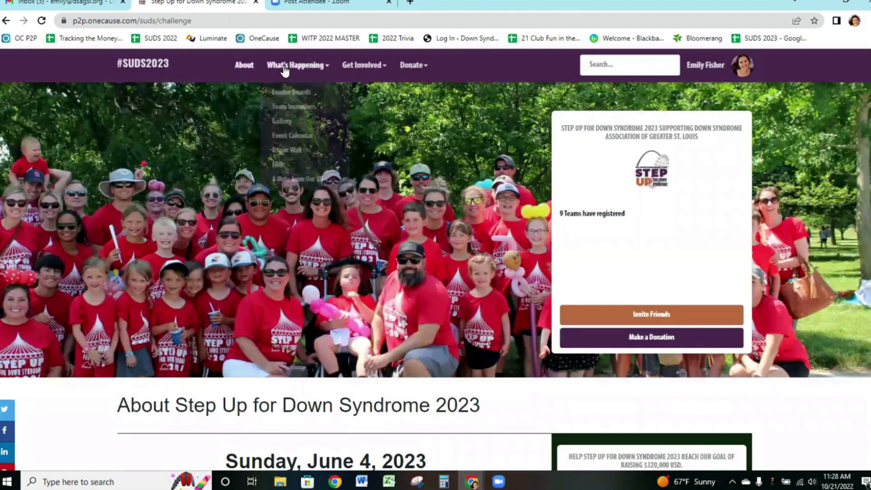
pyautogui.click(284, 67)
pyautogui.click(291, 92)
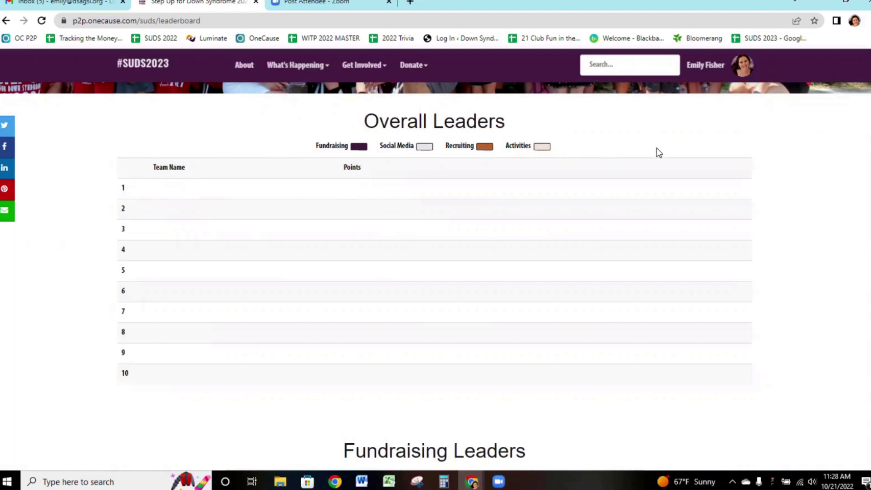
pyautogui.scroll(-1, 671, 174)
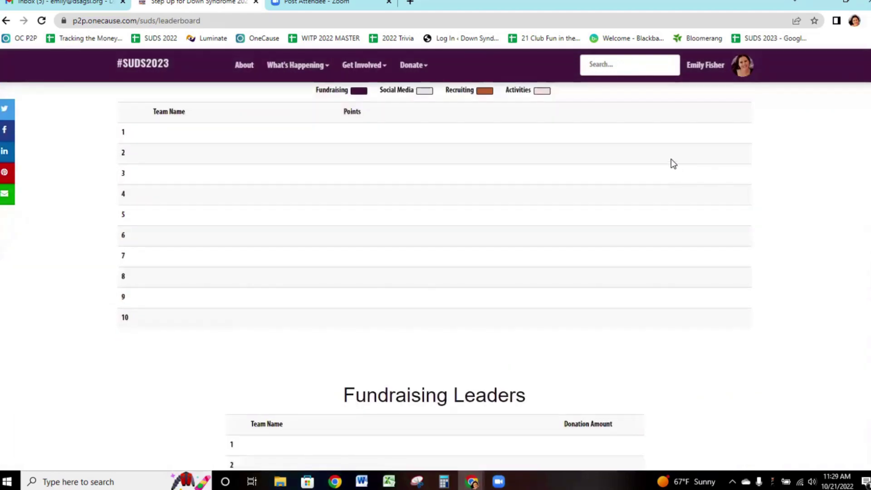
pyautogui.scroll(-4, 652, 164)
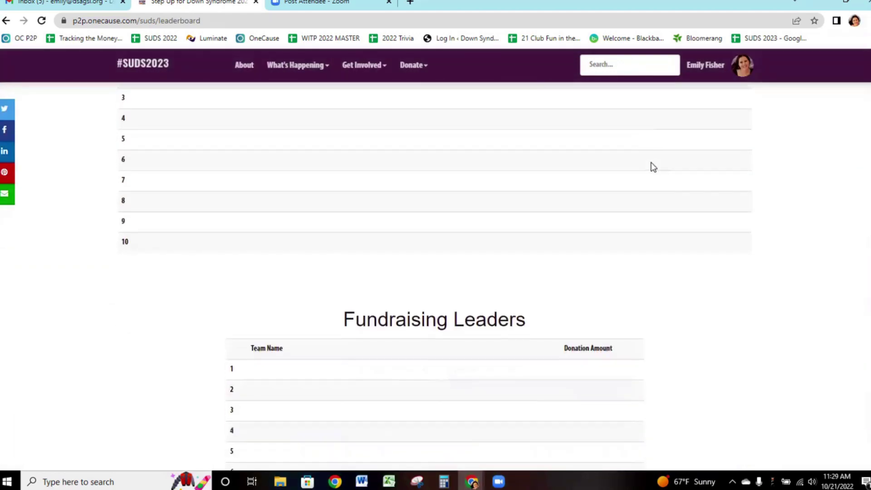
pyautogui.scroll(-9, 652, 164)
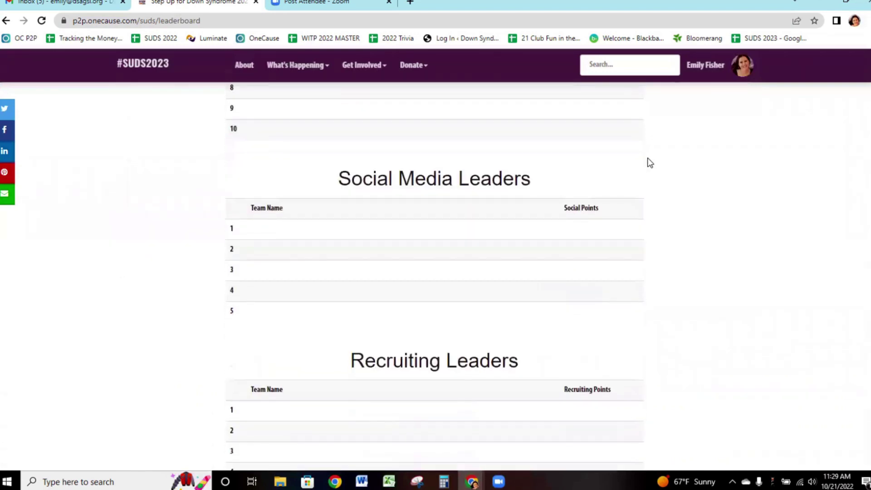
pyautogui.scroll(-11, 648, 159)
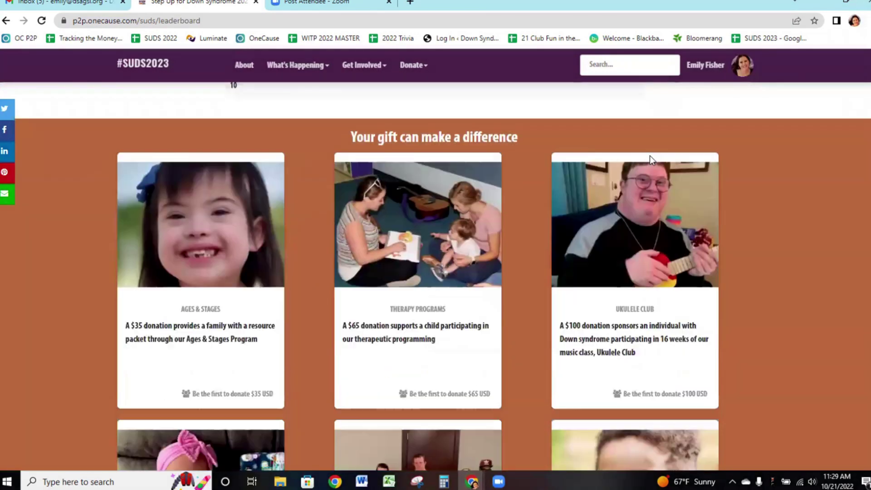
pyautogui.scroll(20, 650, 156)
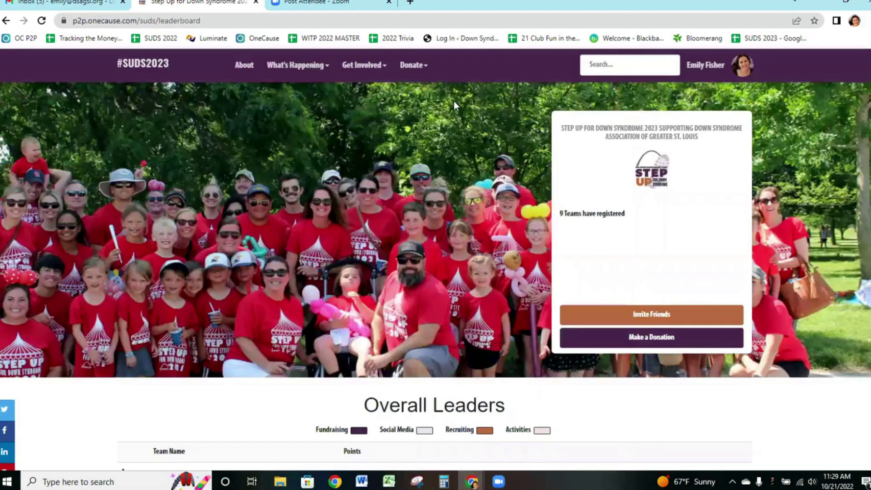
# Browse Team Incentives: January–May raffle incentives and $1,000–$10,000 team fundraising rewards.
pyautogui.moveTo(294, 65)
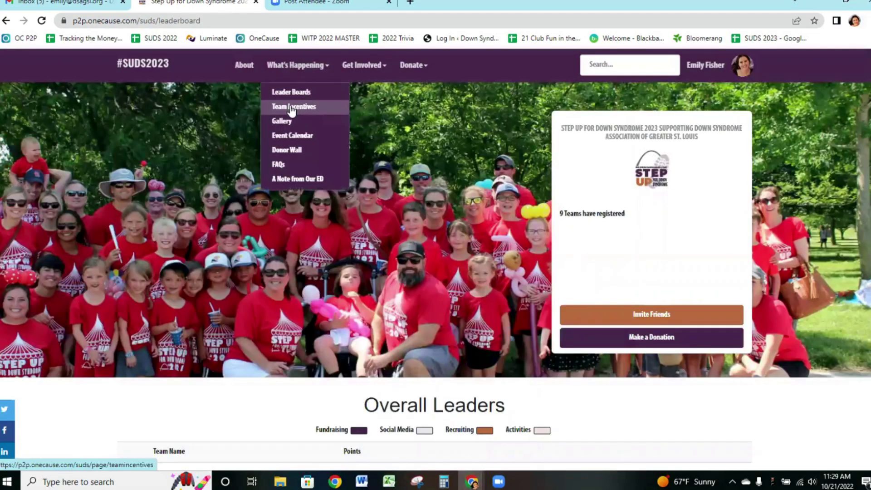
pyautogui.click(291, 107)
pyautogui.scroll(-1, 99, 168)
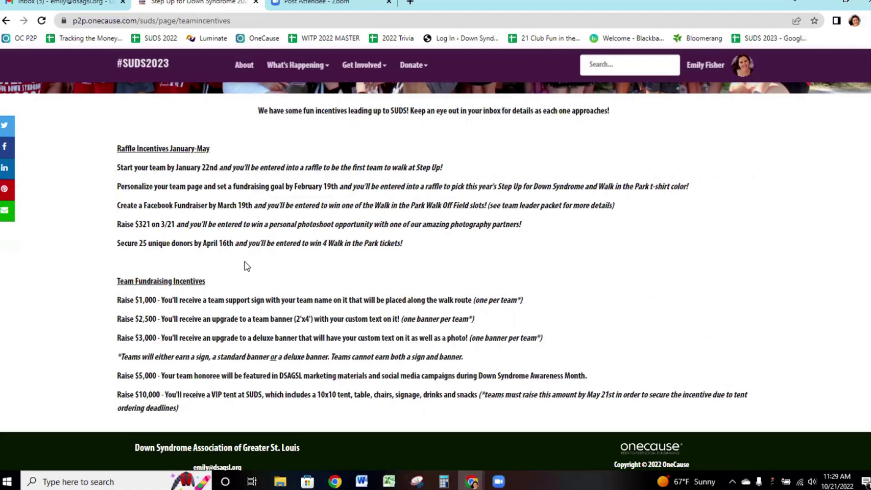
pyautogui.scroll(-1, 269, 279)
pyautogui.scroll(3, 272, 278)
pyautogui.scroll(2, 274, 272)
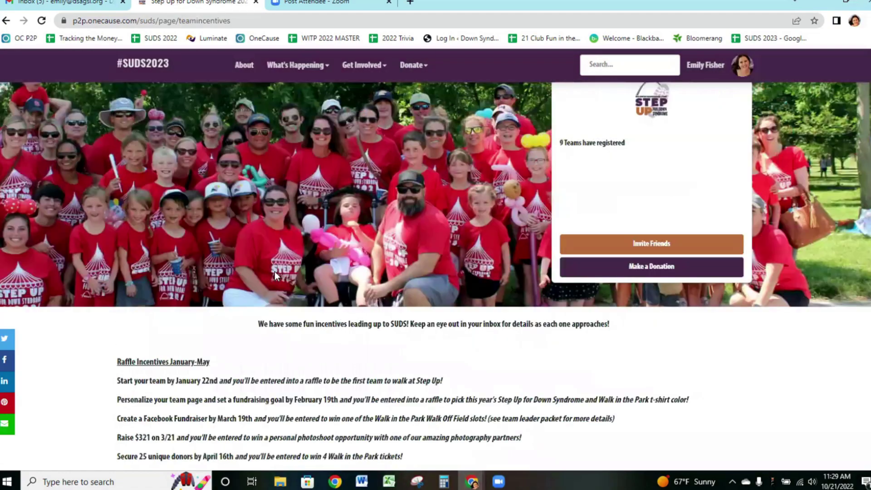
pyautogui.scroll(-5, 258, 388)
pyautogui.scroll(1, 250, 349)
pyautogui.scroll(5, 250, 343)
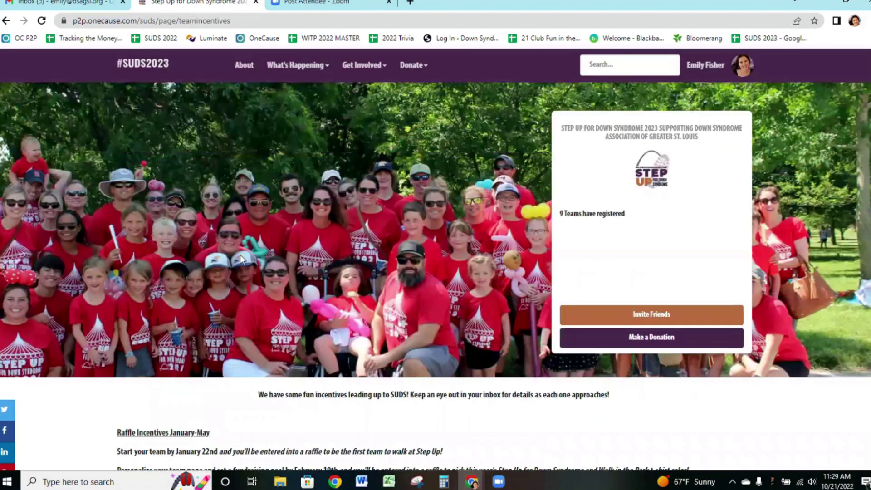
# Browse the SUDS2023 Gallery page's three-photo Photo Gallery and Video Gallery.
pyautogui.moveTo(294, 72)
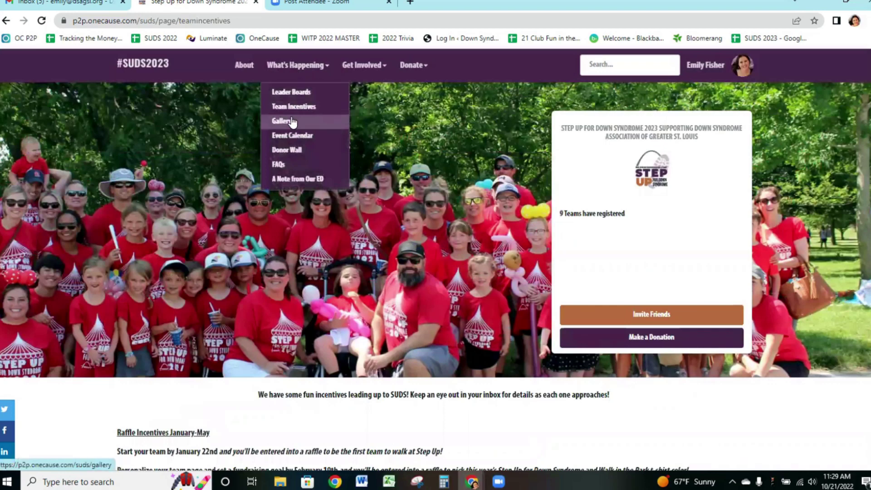
pyautogui.click(282, 121)
pyautogui.scroll(-5, 359, 215)
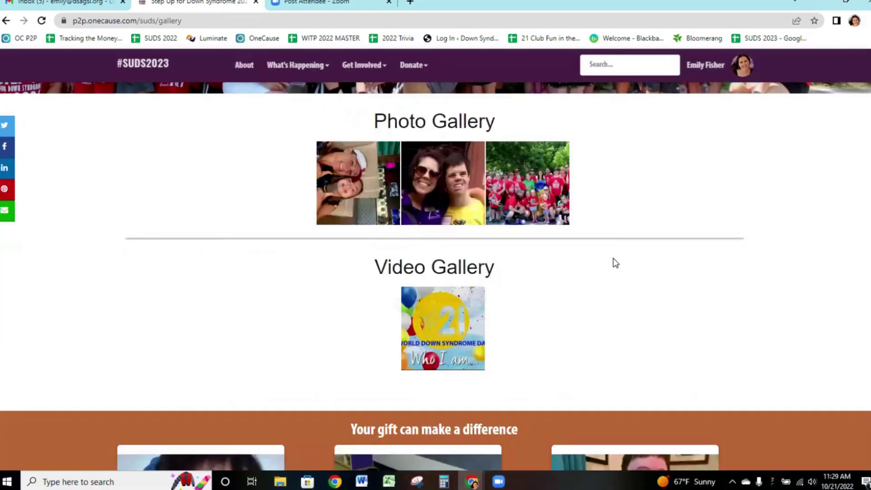
pyautogui.scroll(4, 615, 263)
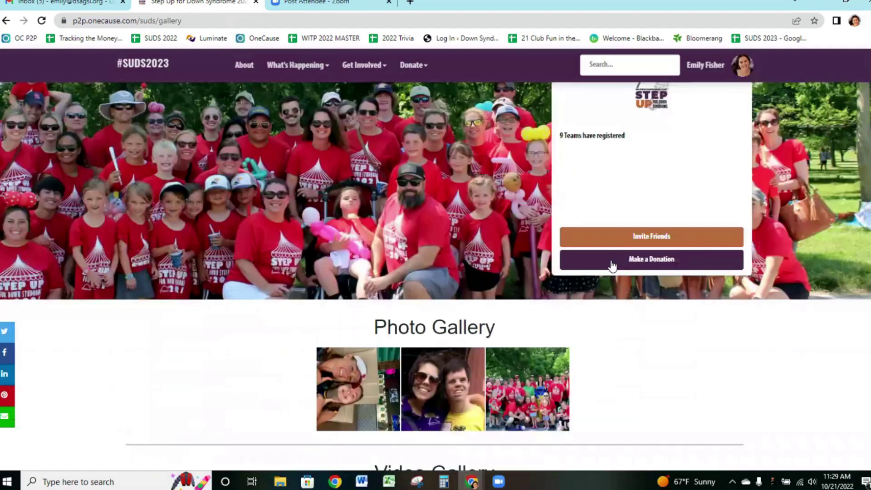
pyautogui.scroll(-2, 612, 265)
pyautogui.scroll(3, 609, 260)
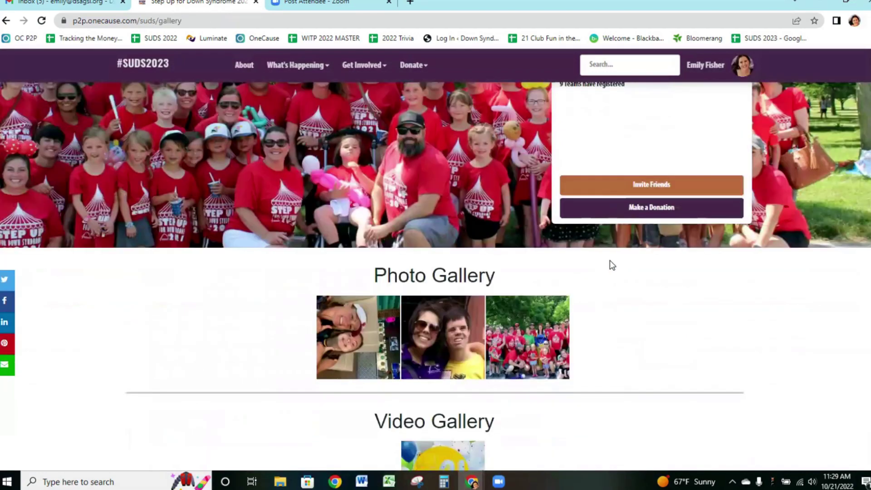
pyautogui.scroll(1, 260, 272)
pyautogui.scroll(-3, 260, 272)
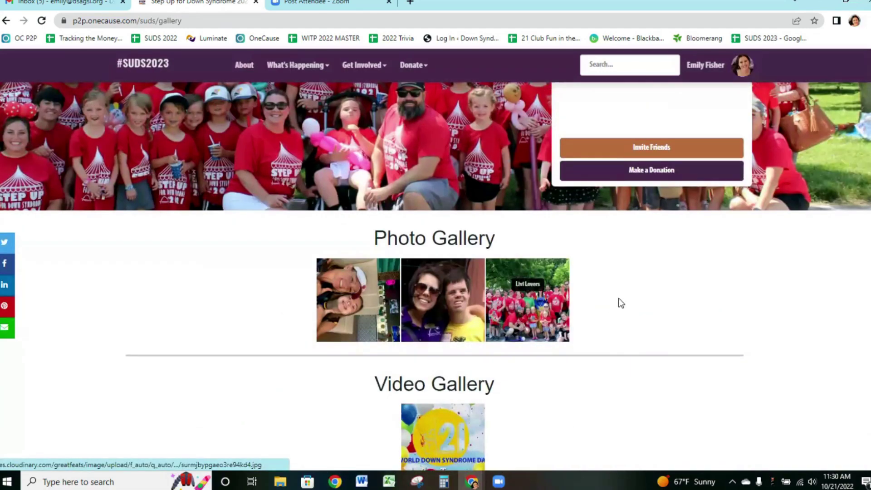
pyautogui.scroll(-1, 618, 276)
pyautogui.scroll(1, 620, 277)
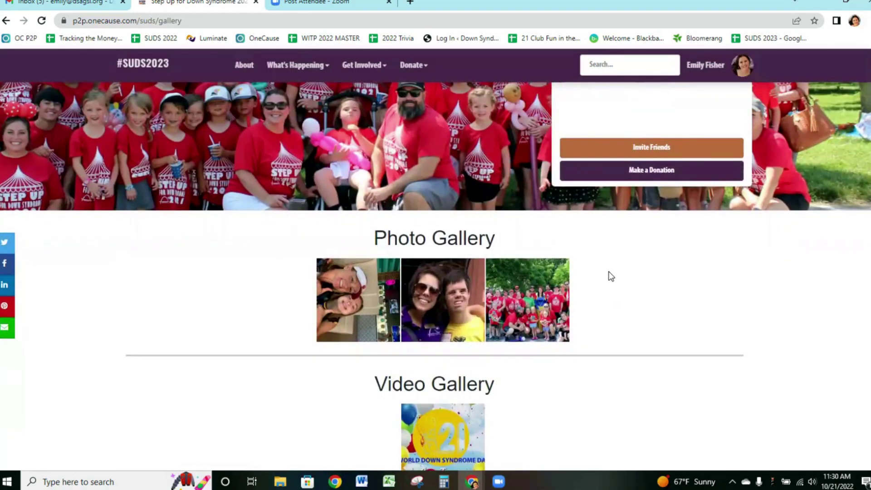
pyautogui.click(313, 73)
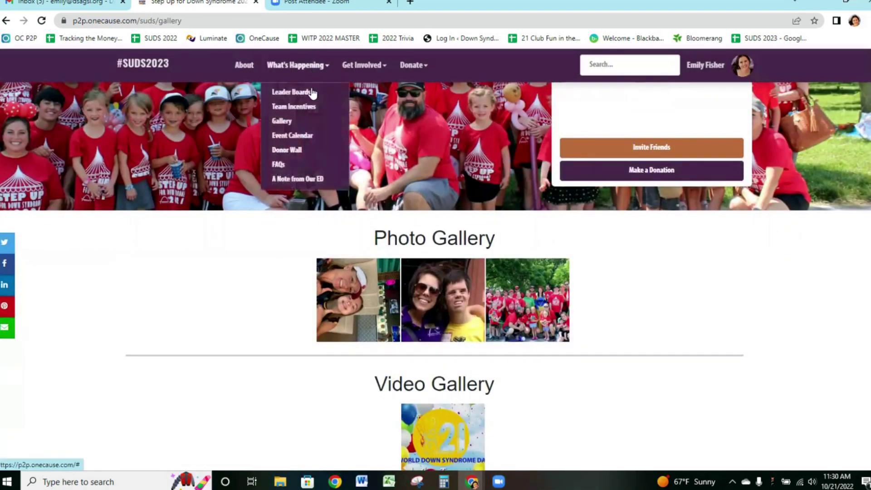
# Browse the Event Calendar's Browse Events page and filters, which show no events found.
pyautogui.click(287, 139)
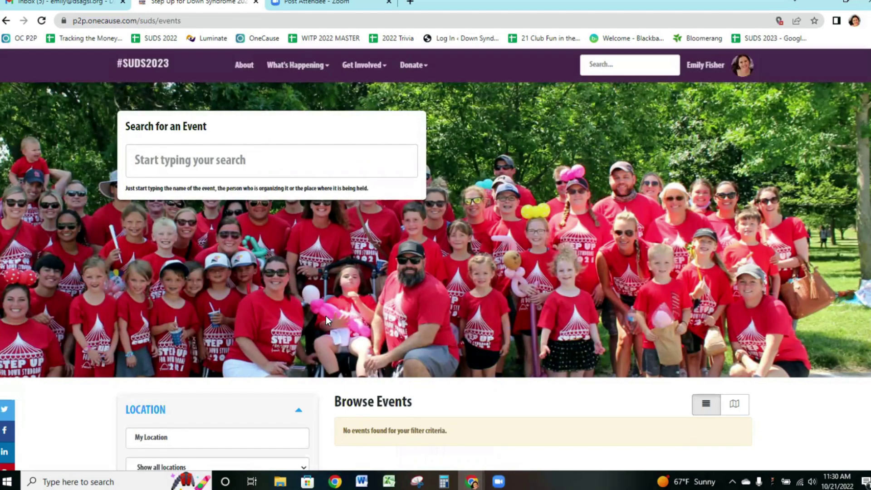
pyautogui.scroll(-1, 326, 316)
pyautogui.scroll(-2, 335, 319)
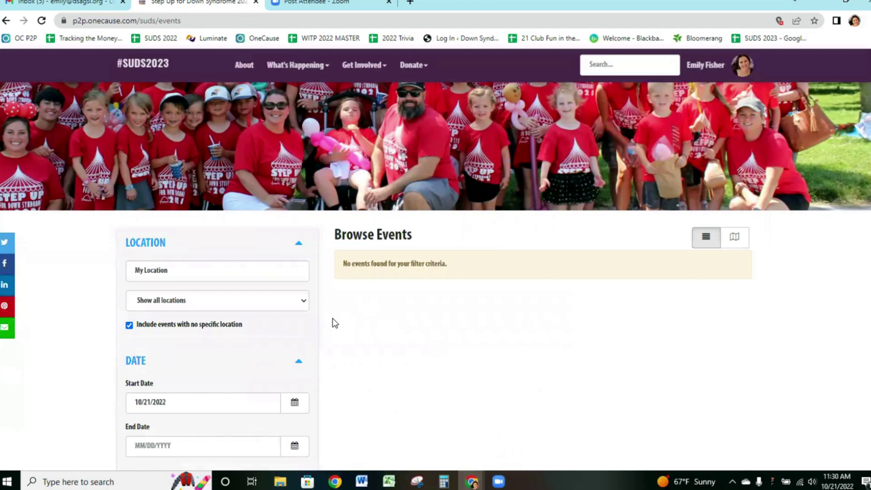
pyautogui.scroll(-3, 517, 319)
pyautogui.scroll(2, 520, 317)
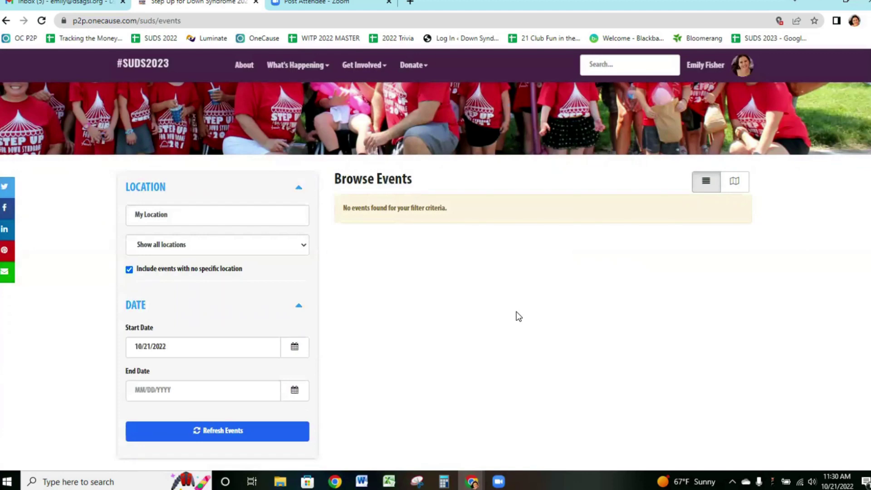
pyautogui.scroll(5, 473, 310)
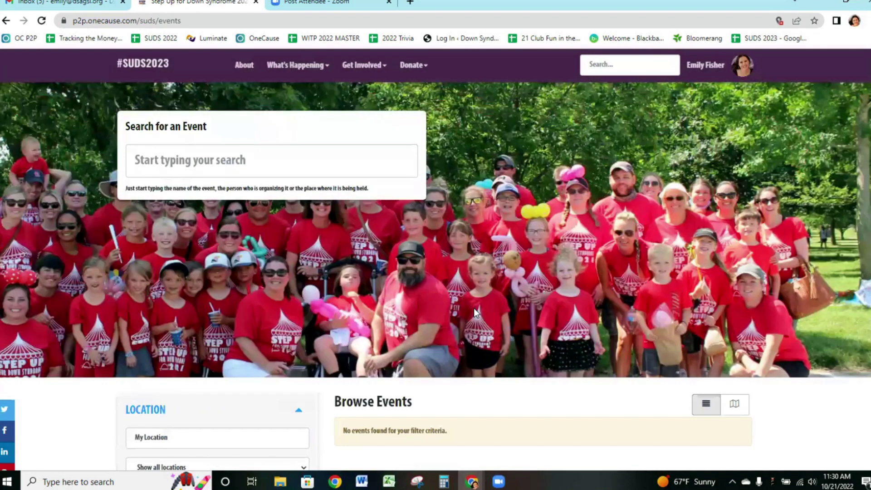
pyautogui.scroll(-4, 474, 308)
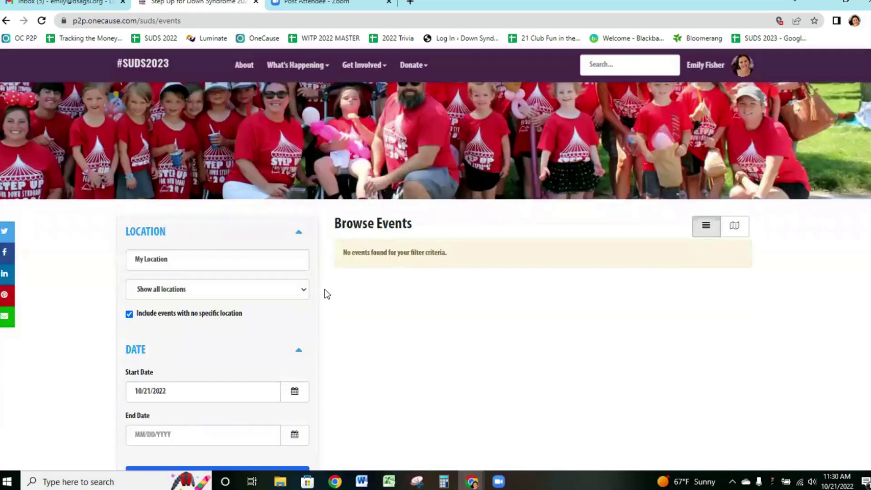
pyautogui.scroll(4, 325, 295)
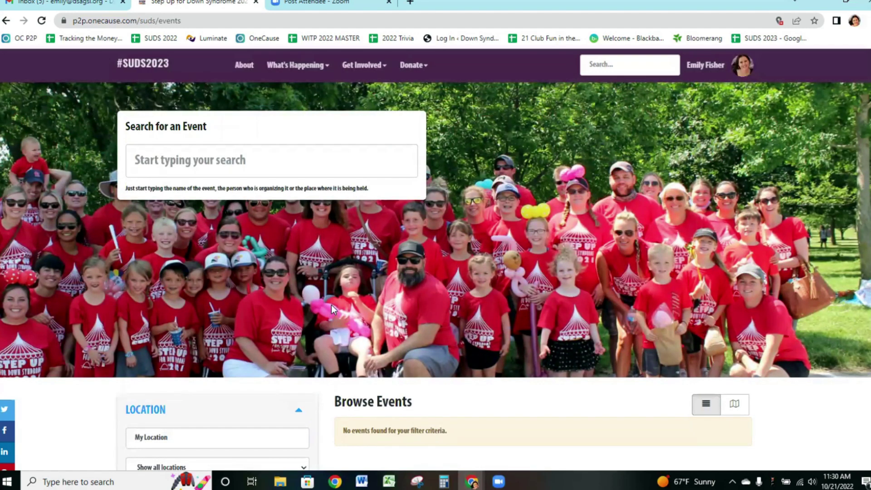
pyautogui.scroll(-6, 332, 308)
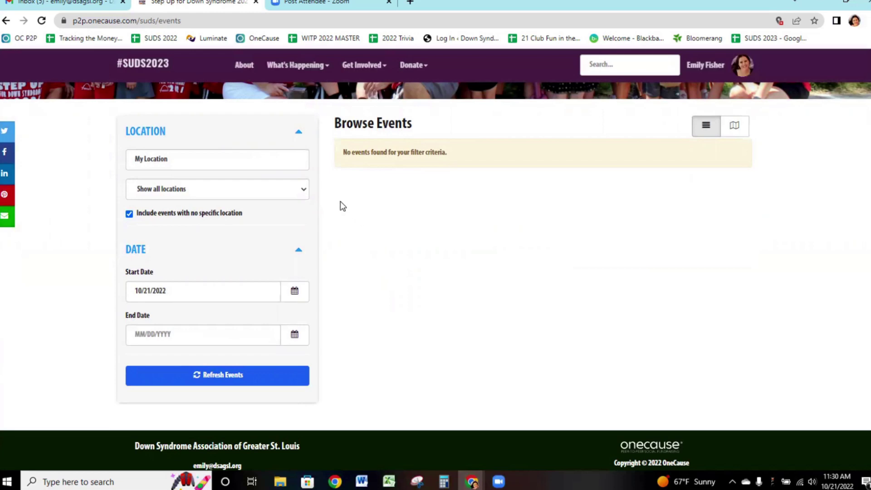
pyautogui.scroll(5, 340, 202)
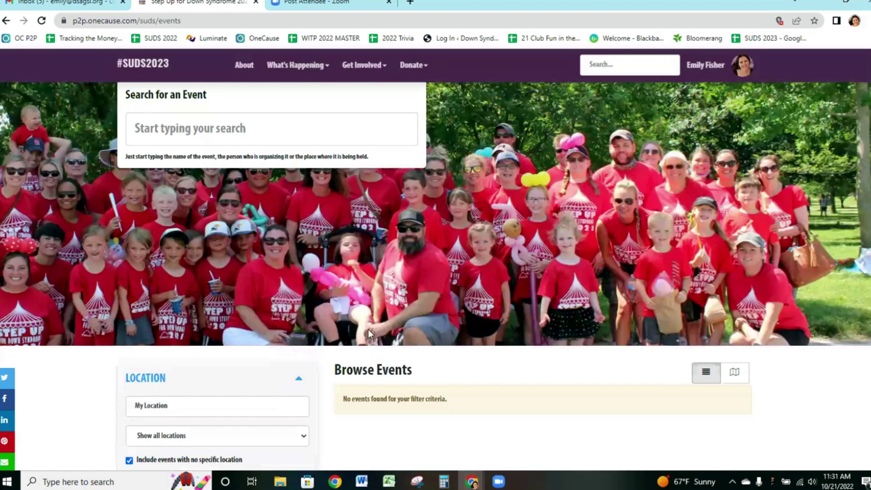
pyautogui.scroll(1, 370, 337)
pyautogui.scroll(-5, 344, 236)
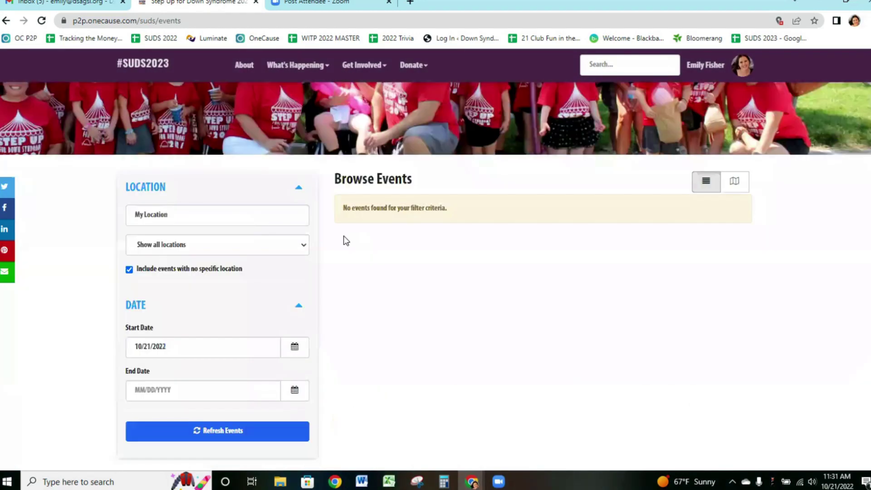
pyautogui.scroll(5, 390, 303)
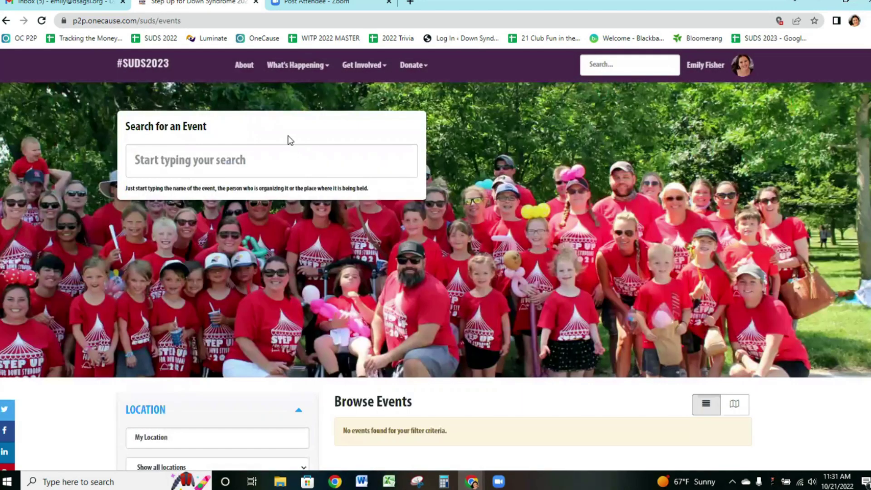
# Scroll through the Donor Wall's donor list and donation-level gift cards.
pyautogui.moveTo(294, 68)
pyautogui.click(291, 149)
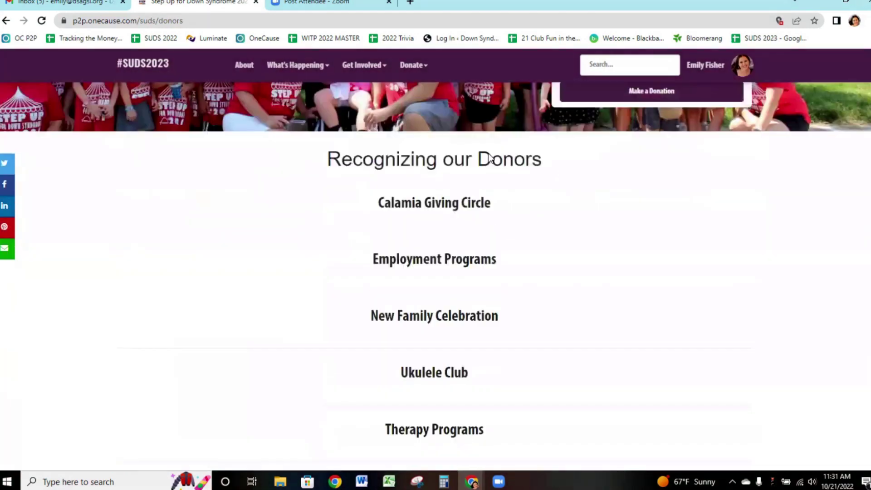
pyautogui.scroll(-1, 433, 189)
pyautogui.scroll(-5, 438, 303)
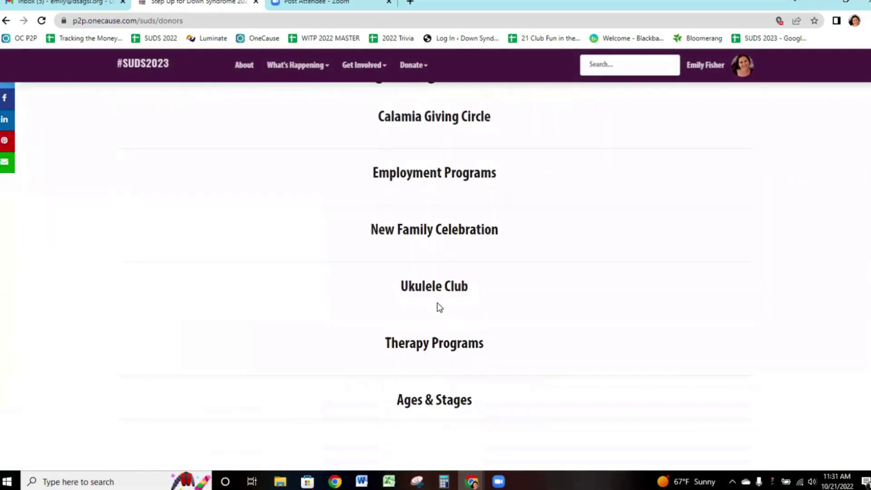
pyautogui.scroll(-6, 439, 307)
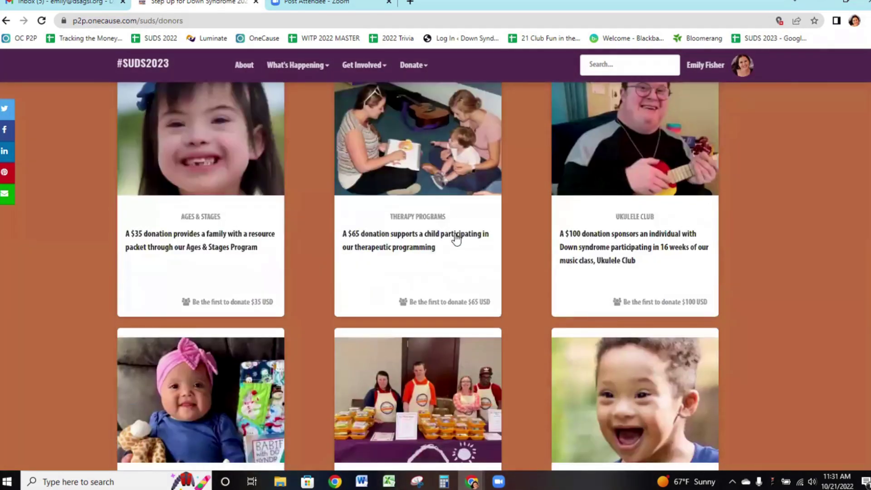
pyautogui.scroll(12, 355, 156)
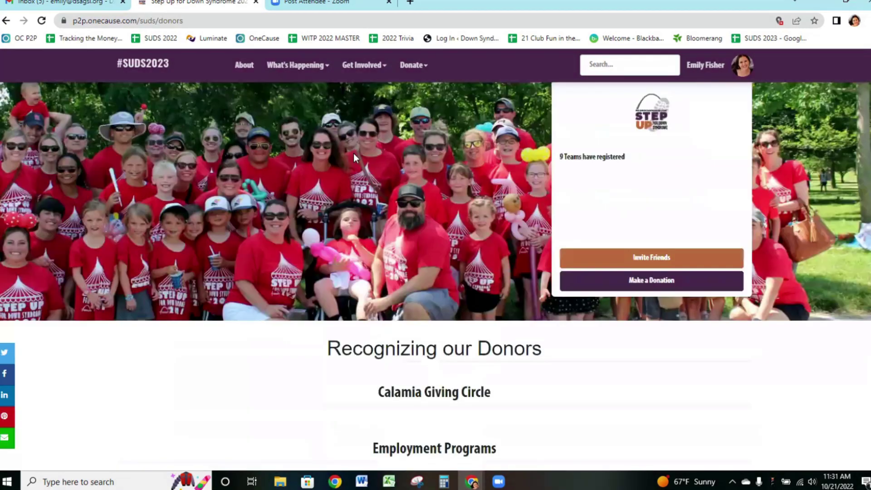
# Read the FAQs on team management, $25 shirts, weather and dogs.
pyautogui.moveTo(295, 65)
pyautogui.click(279, 165)
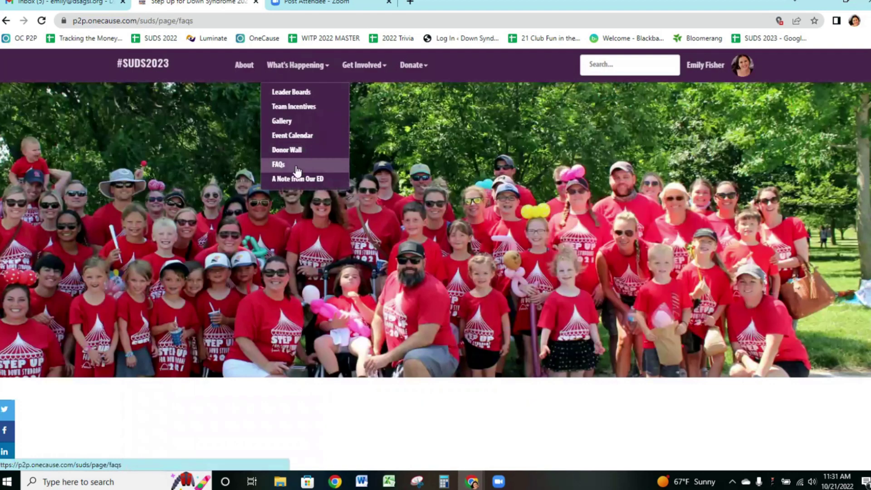
pyautogui.scroll(-11, 225, 228)
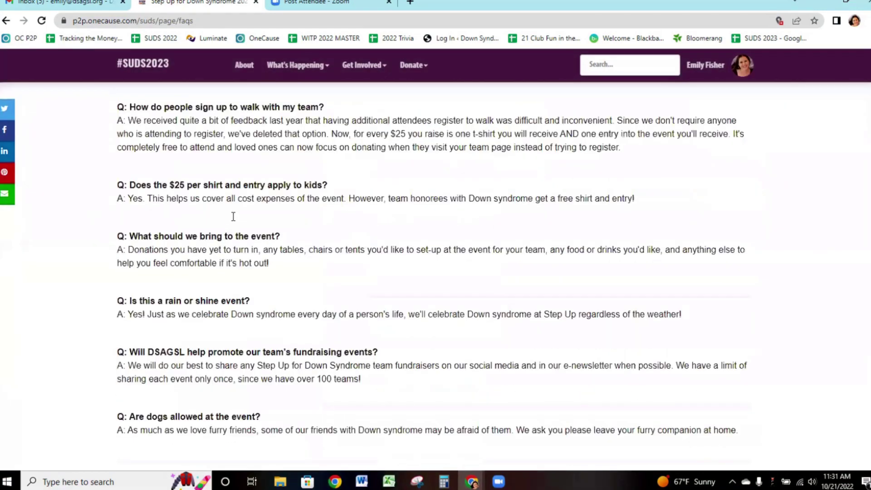
pyautogui.scroll(8, 238, 220)
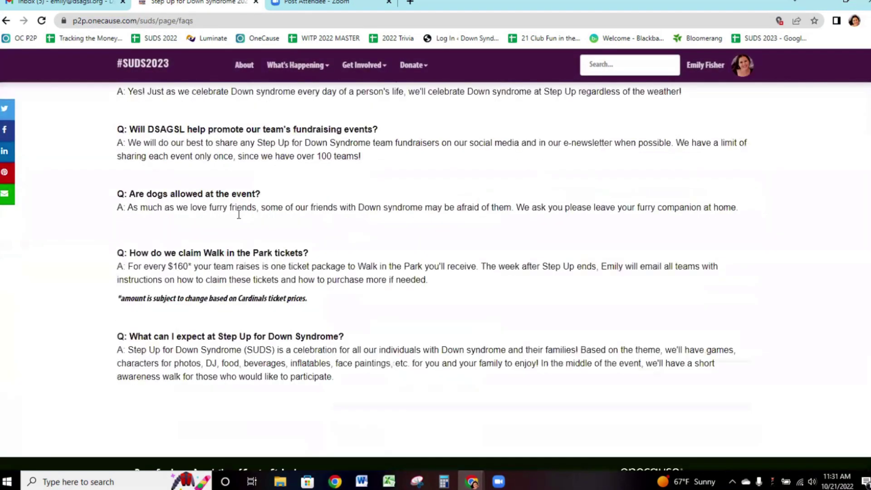
pyautogui.scroll(3, 235, 222)
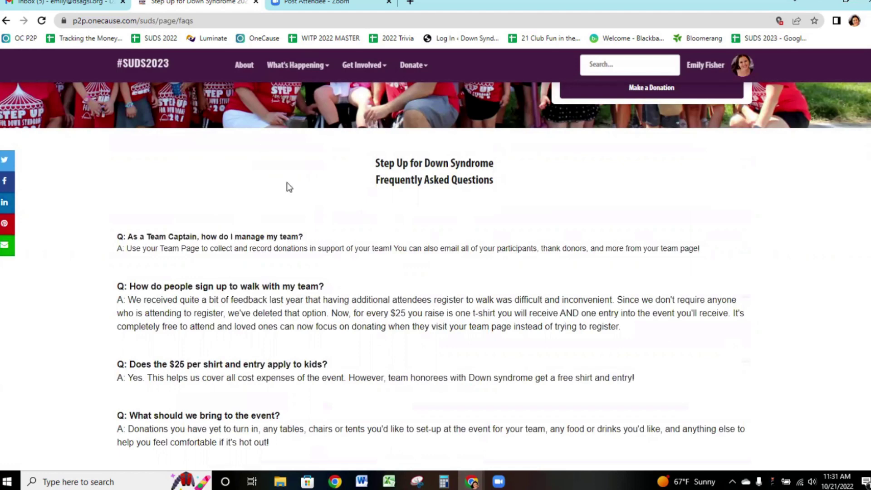
# Read the ED's note citing nearly $425,000 raised in 2022, then check Get Involved and Donate menus.
pyautogui.moveTo(295, 68)
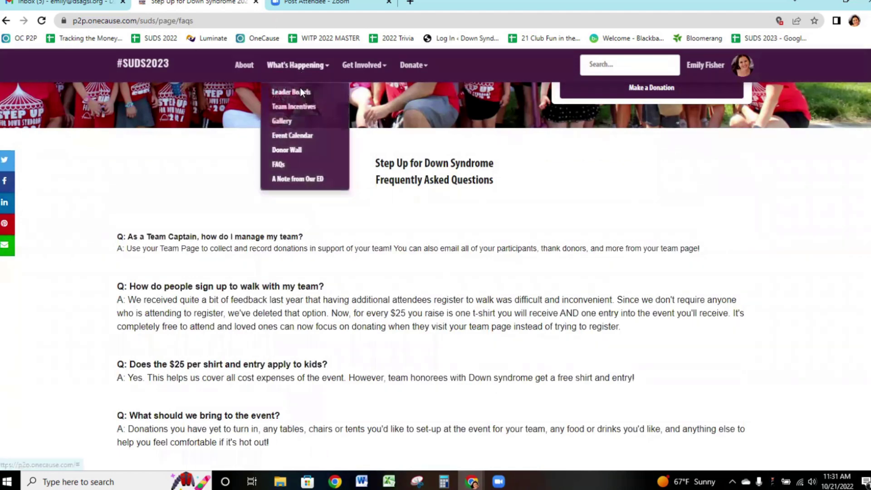
pyautogui.click(295, 179)
pyautogui.scroll(-5, 417, 235)
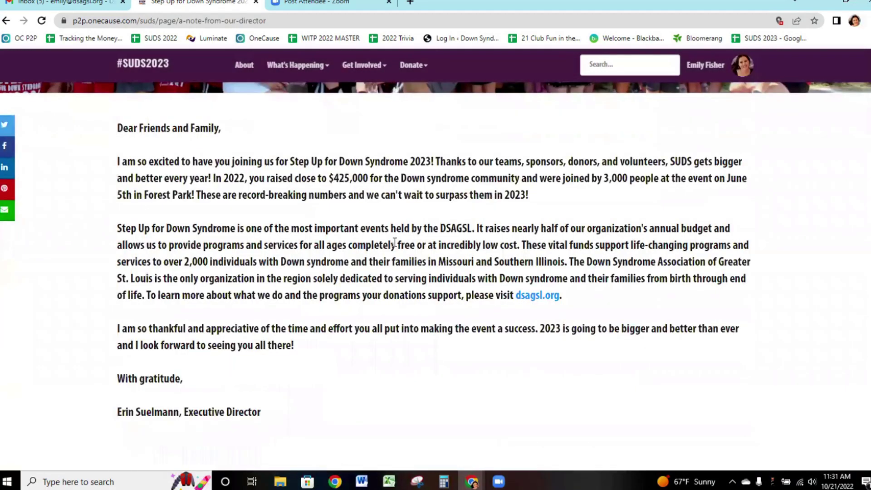
pyautogui.scroll(-3, 389, 249)
pyautogui.scroll(5, 397, 238)
pyautogui.scroll(3, 396, 238)
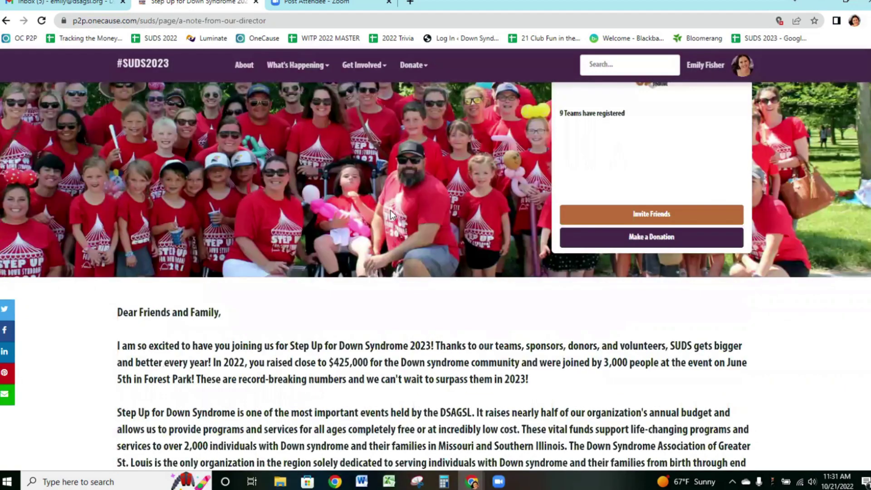
pyautogui.scroll(2, 389, 235)
pyautogui.click(374, 69)
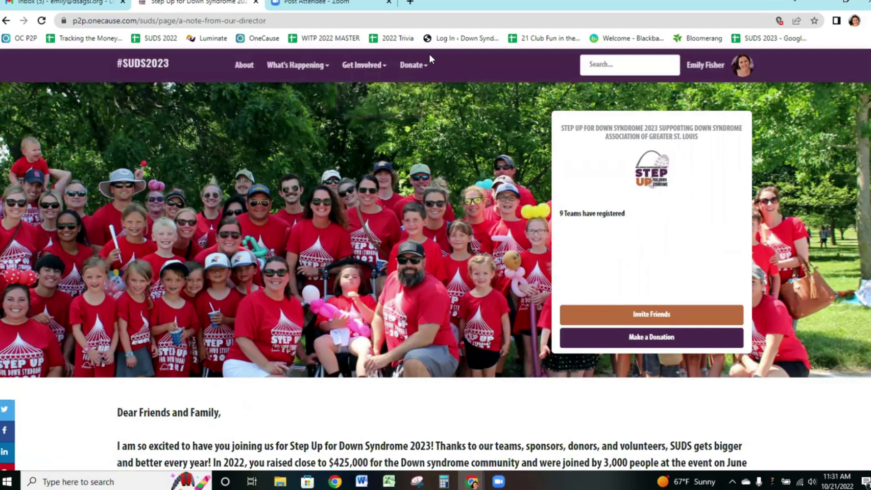
pyautogui.moveTo(421, 70)
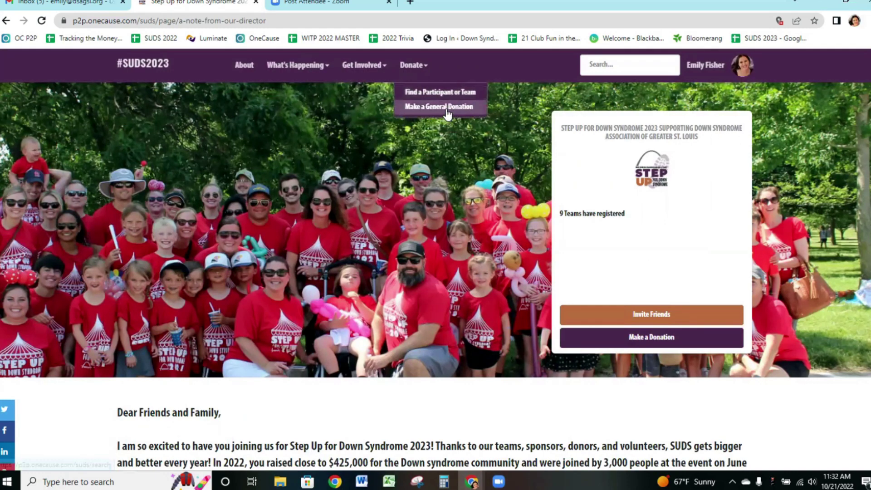
# Return to the #SUDS2023 About page and review its 9 registered teams and June 4, 2023 date.
pyautogui.click(664, 162)
pyautogui.scroll(-10, 109, 200)
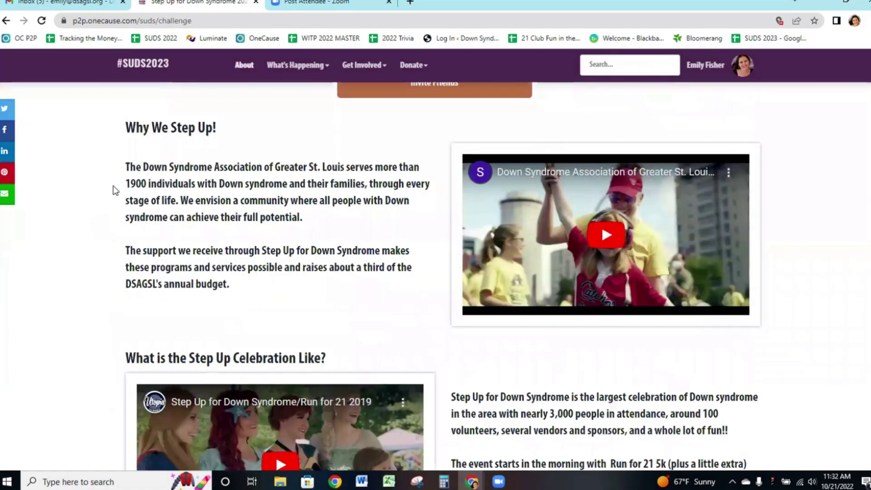
pyautogui.scroll(15, 113, 186)
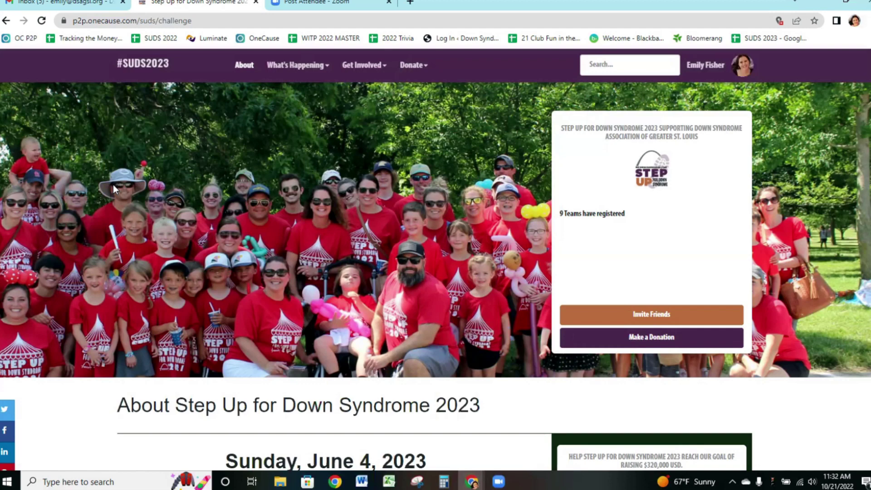
pyautogui.scroll(-5, 97, 249)
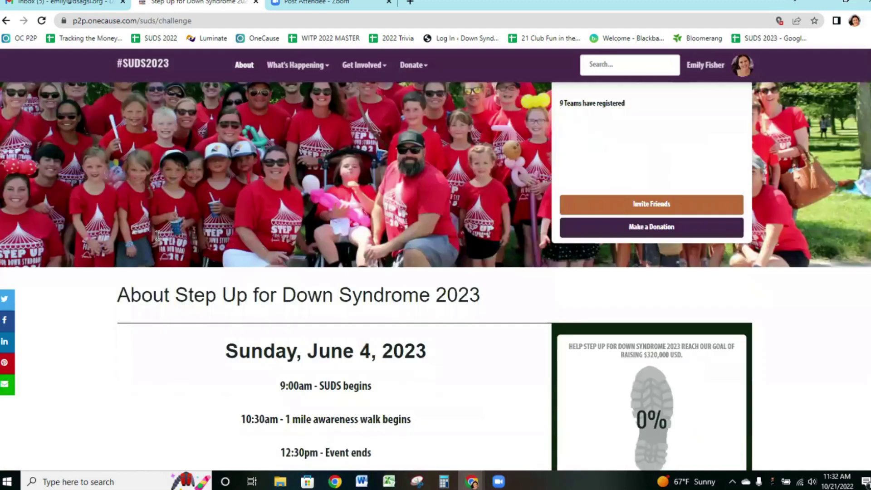
pyautogui.scroll(5, 95, 254)
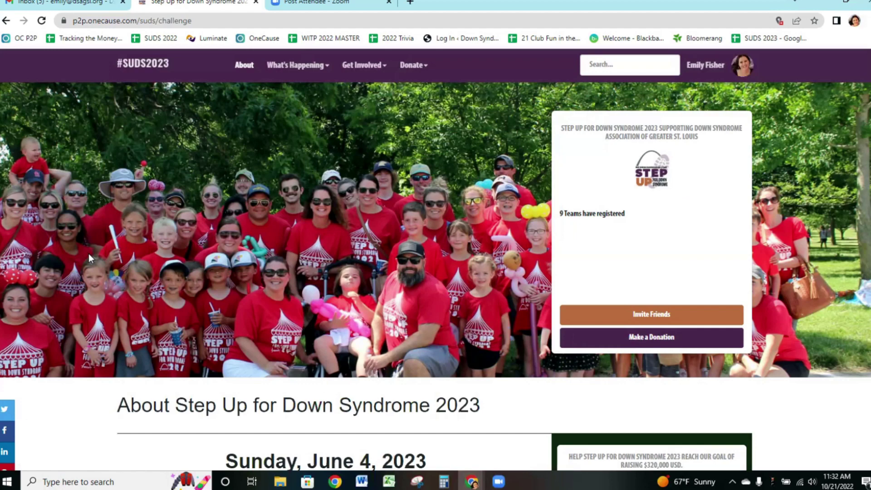